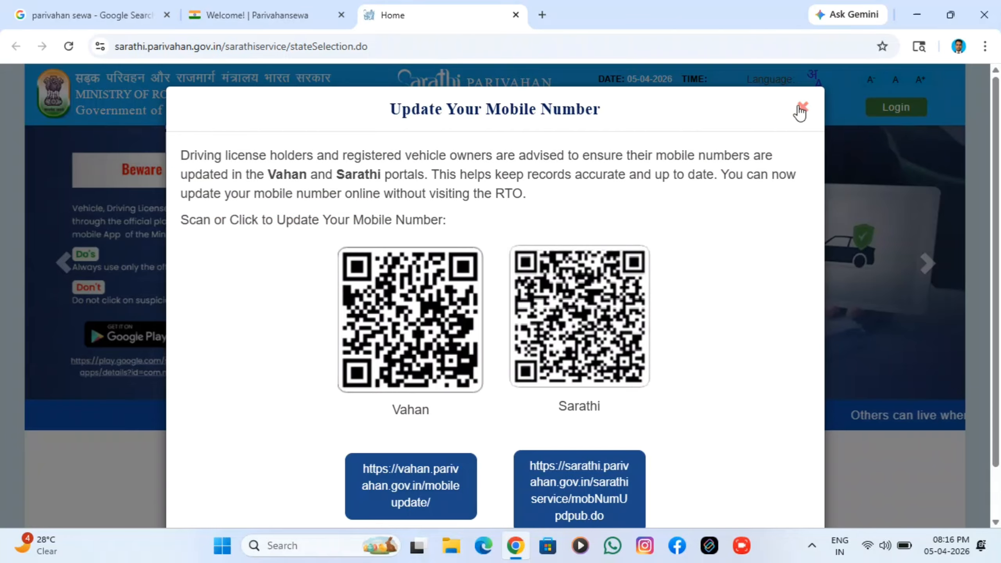
Select Gujarat as the state for the online licence services, dismissing the mobile number and contactless services notices.
left_click(800, 112)
left_click(493, 510)
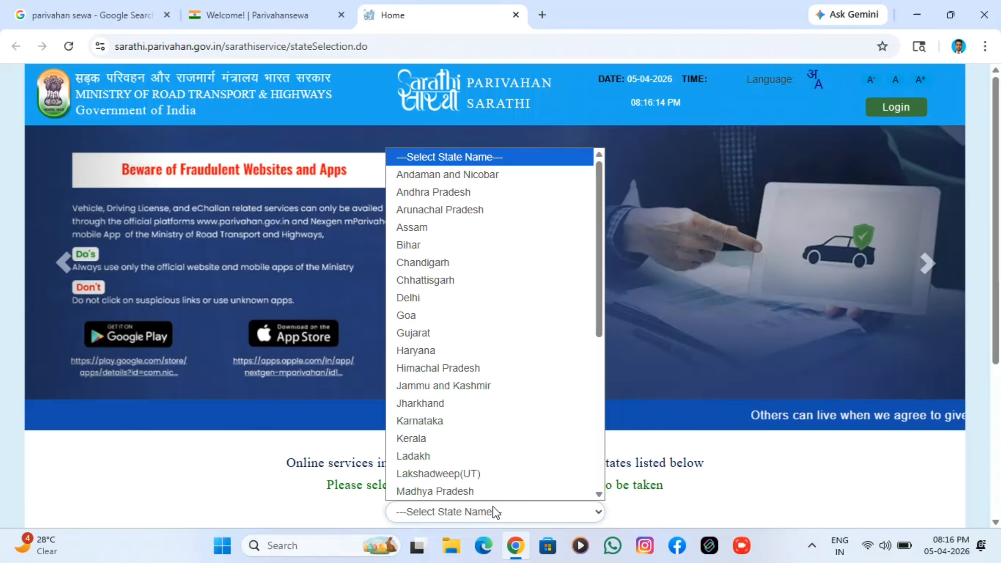
left_click(469, 332)
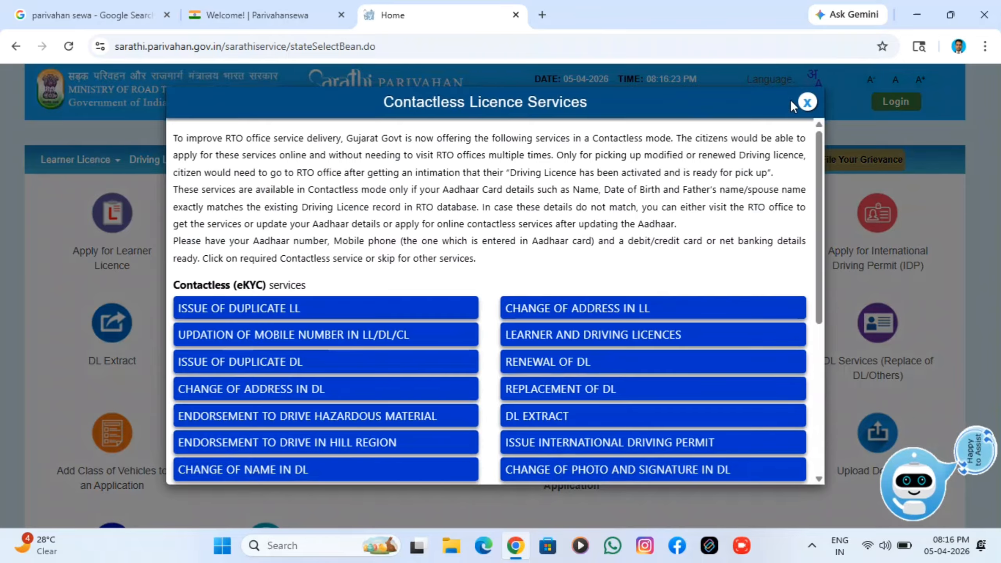
left_click(806, 102)
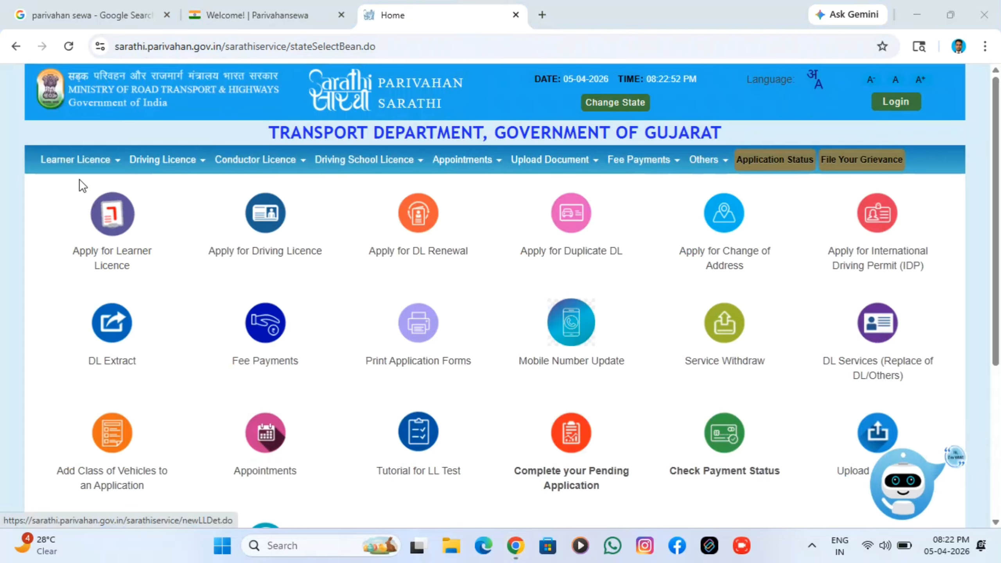
Start a new learner licence application and continue past the application stage instructions.
mouse_move(250, 170)
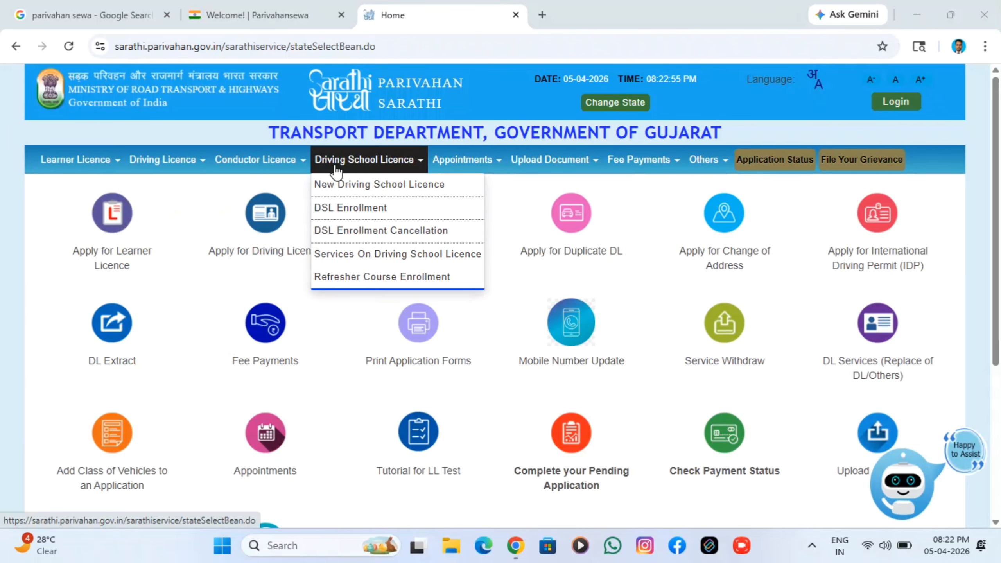
mouse_move(450, 175)
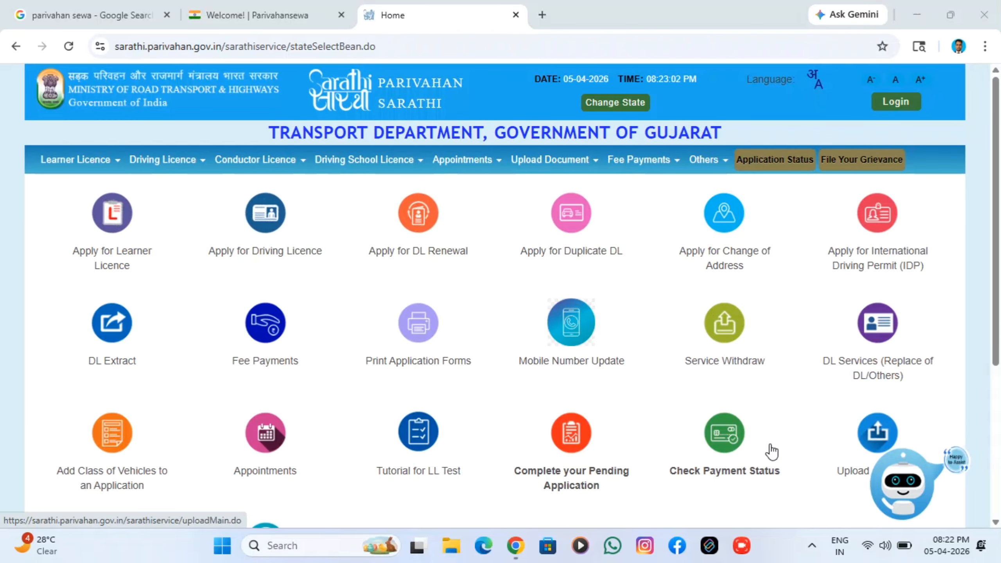
left_click(109, 227)
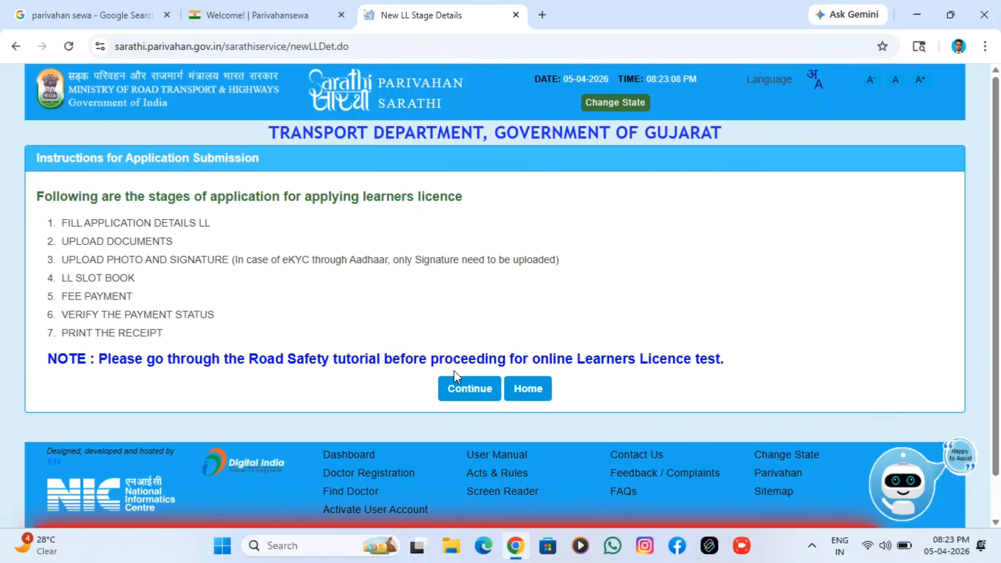
left_click(463, 389)
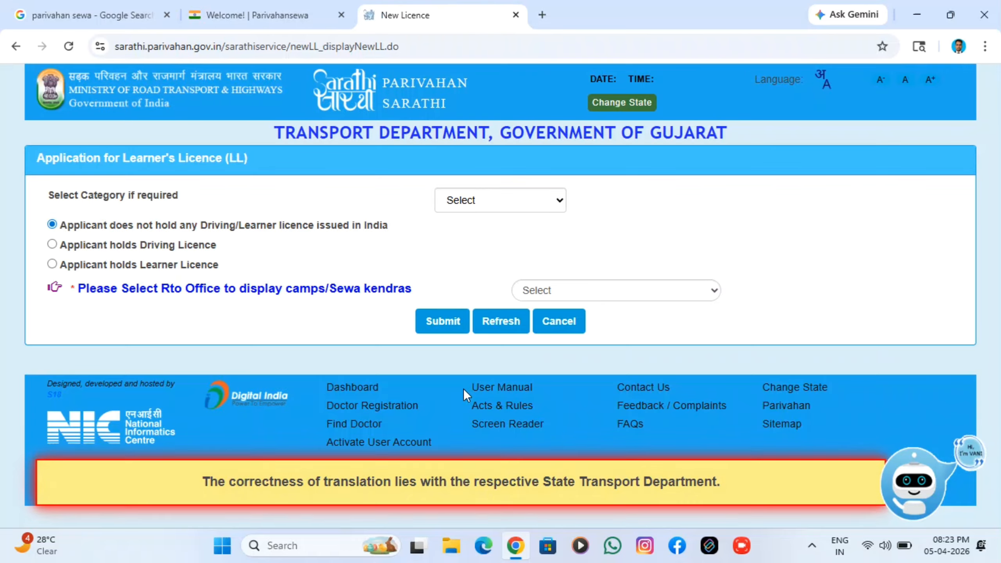
Set the applicant category to General and the RTO office to VALSAD -- GJ15.
left_click(488, 204)
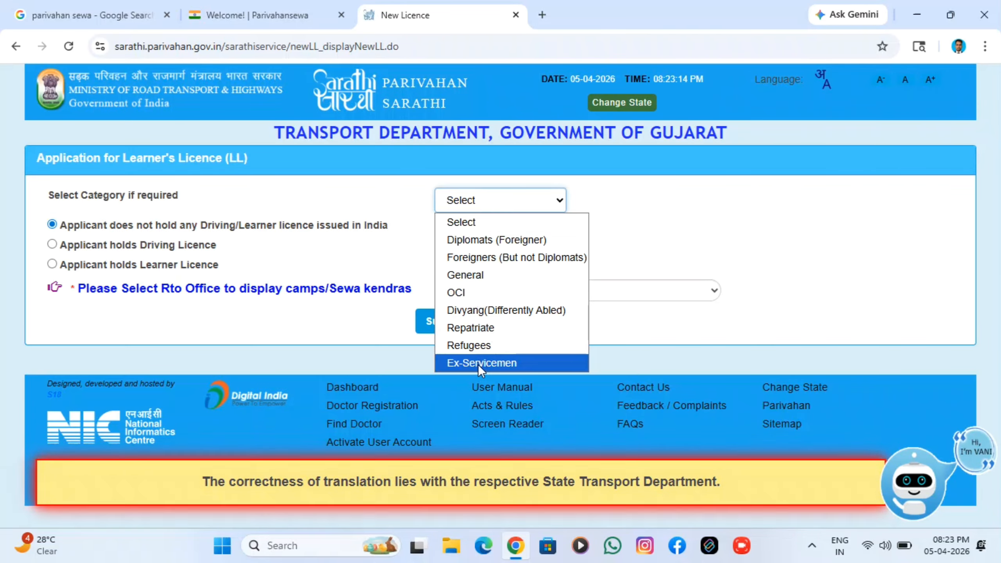
left_click(499, 276)
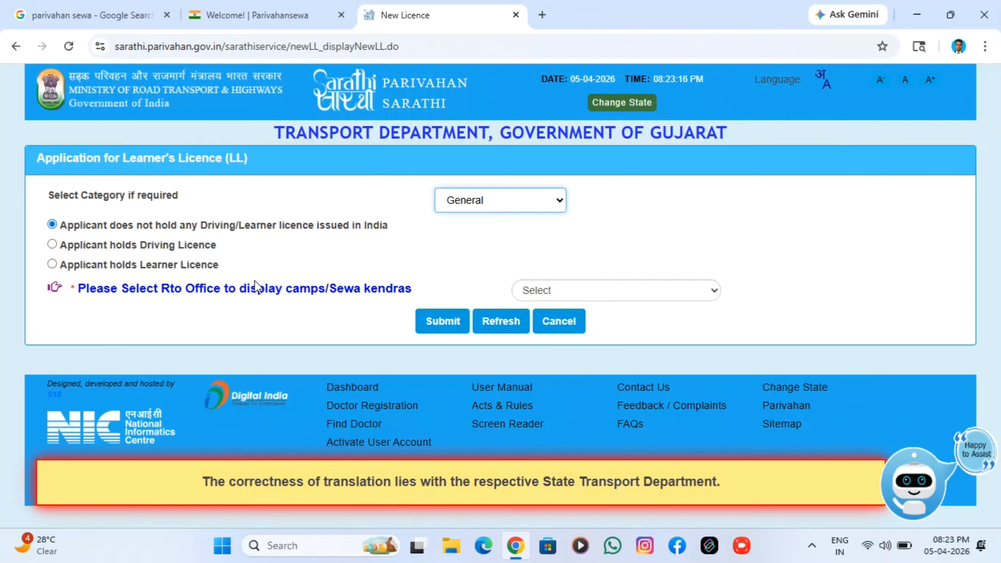
left_click(579, 292)
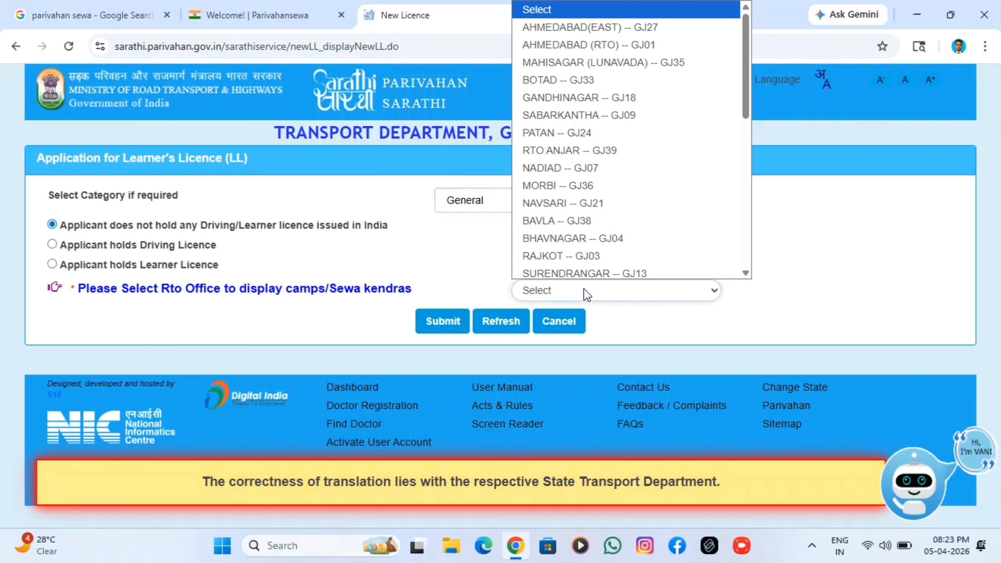
scroll(597, 195, "down", 5)
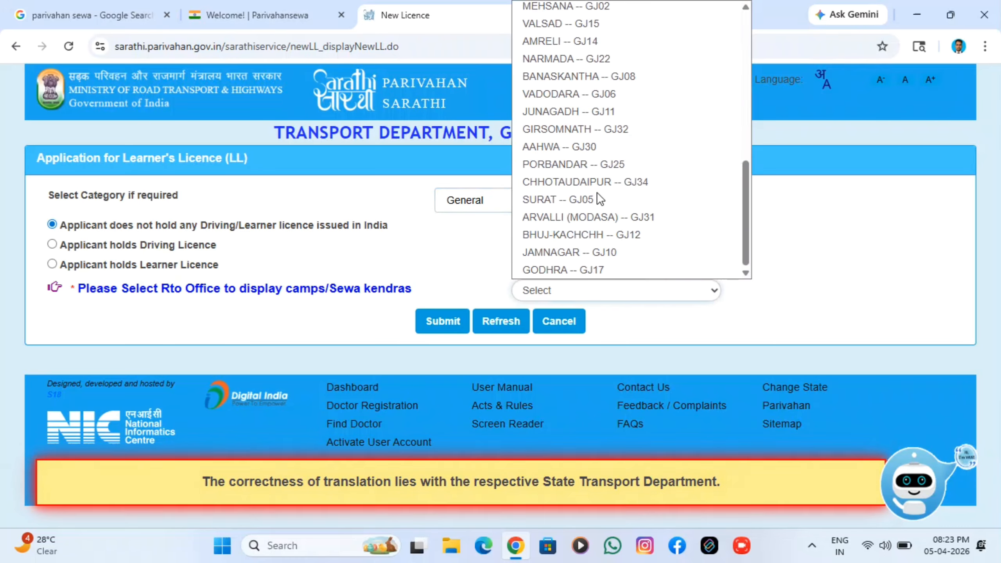
scroll(597, 192, "up", 3)
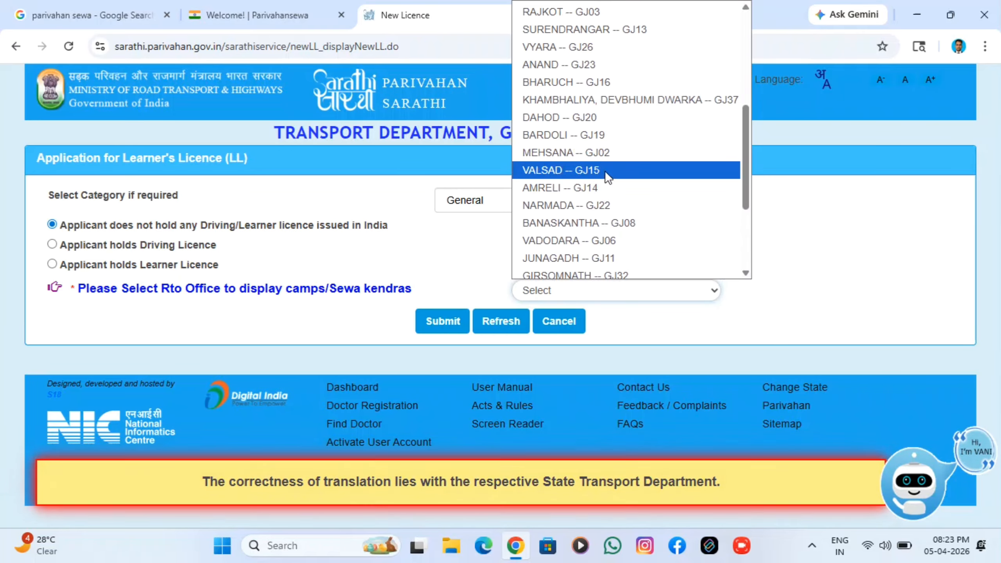
left_click(606, 171)
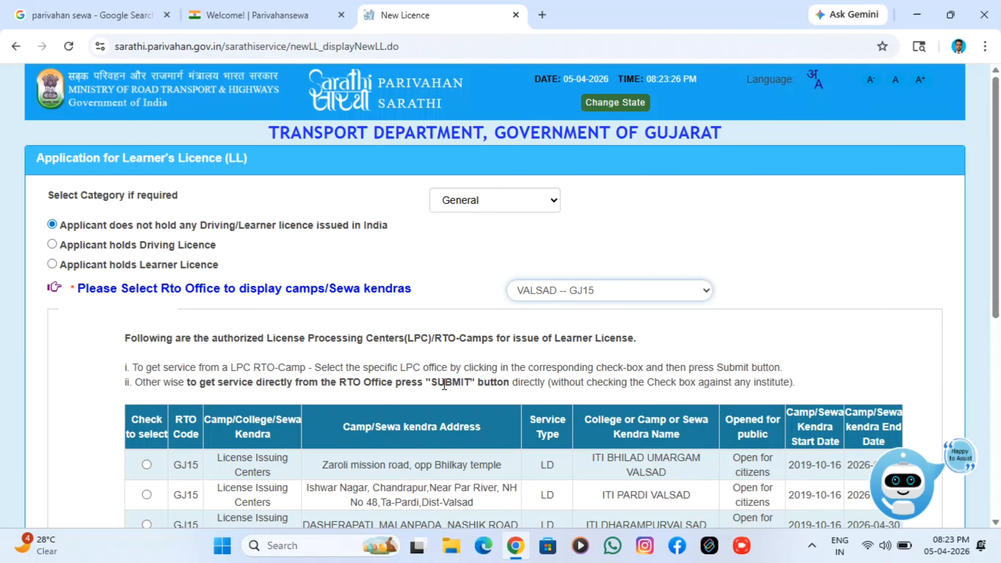
Submit the learner's licence request directly to the RTO office without selecting any camp or Sewa kendra.
scroll(444, 383, "down", 5)
scroll(444, 383, "down", 2)
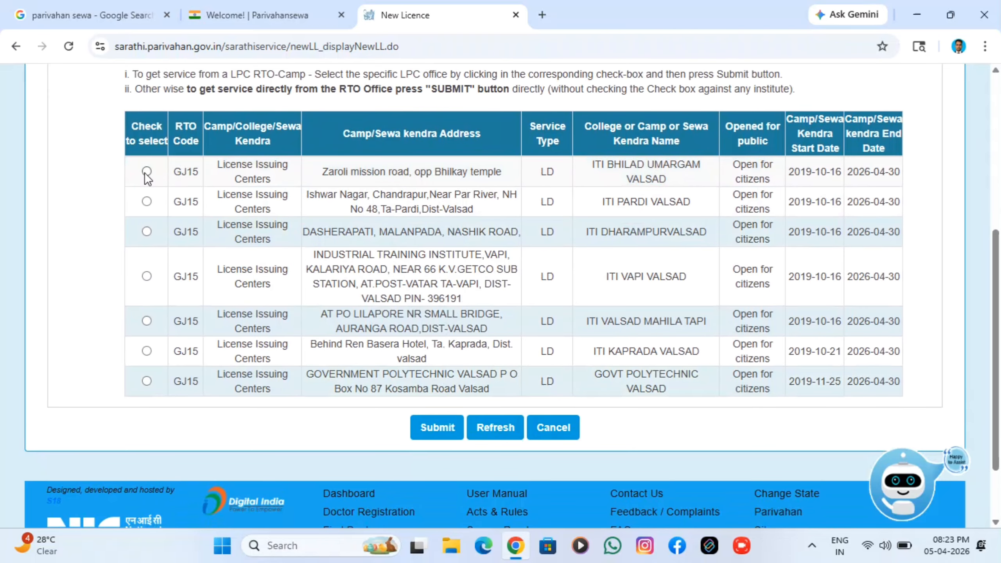
left_click(438, 433)
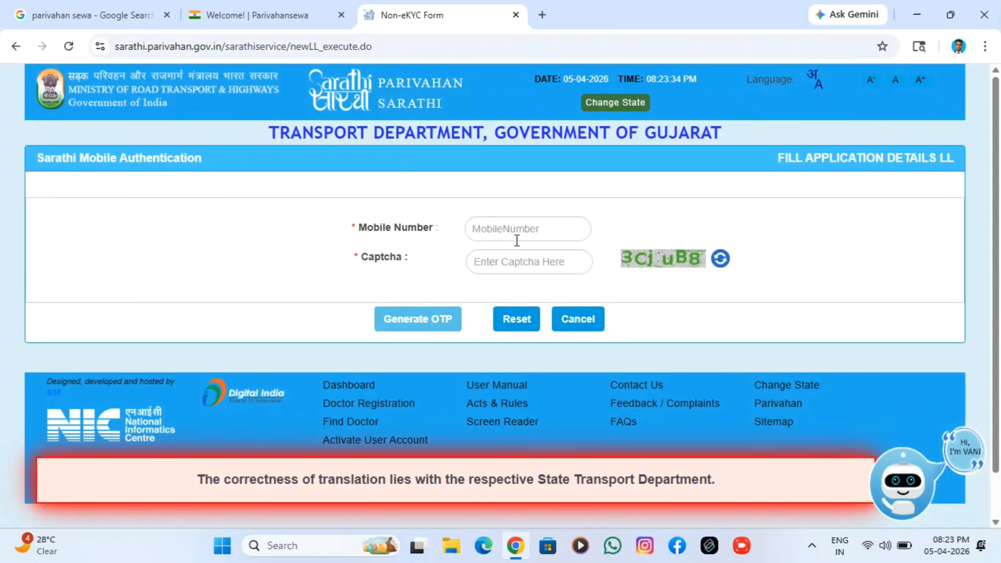
Enter the applicant's mobile number and the displayed captcha, and generate the OTP.
left_click(517, 239)
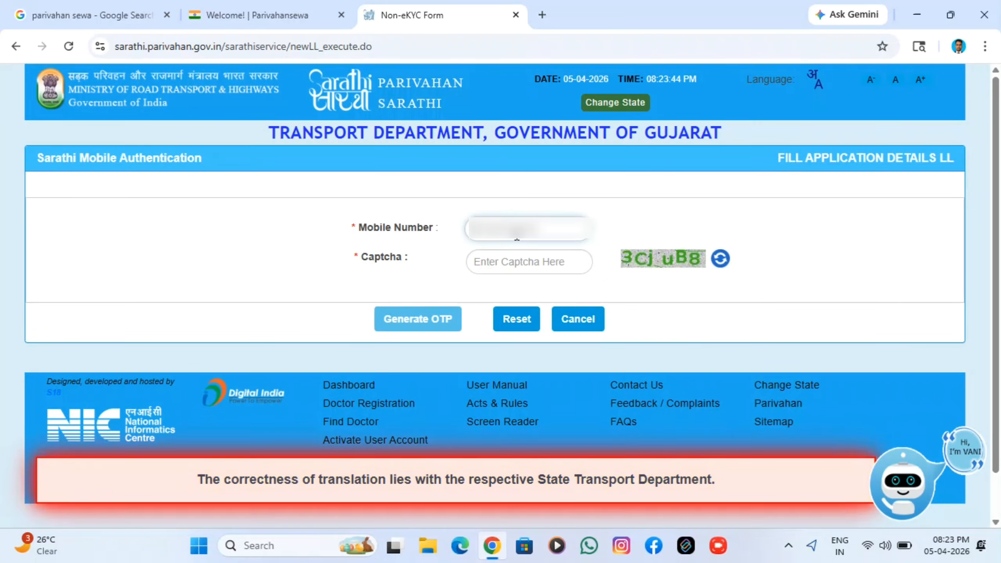
type("****")
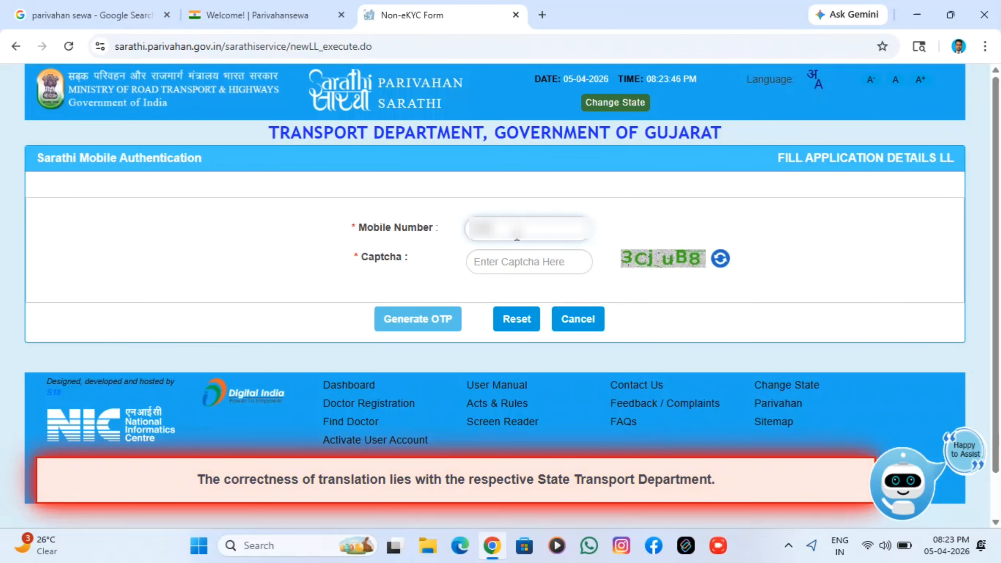
type("******")
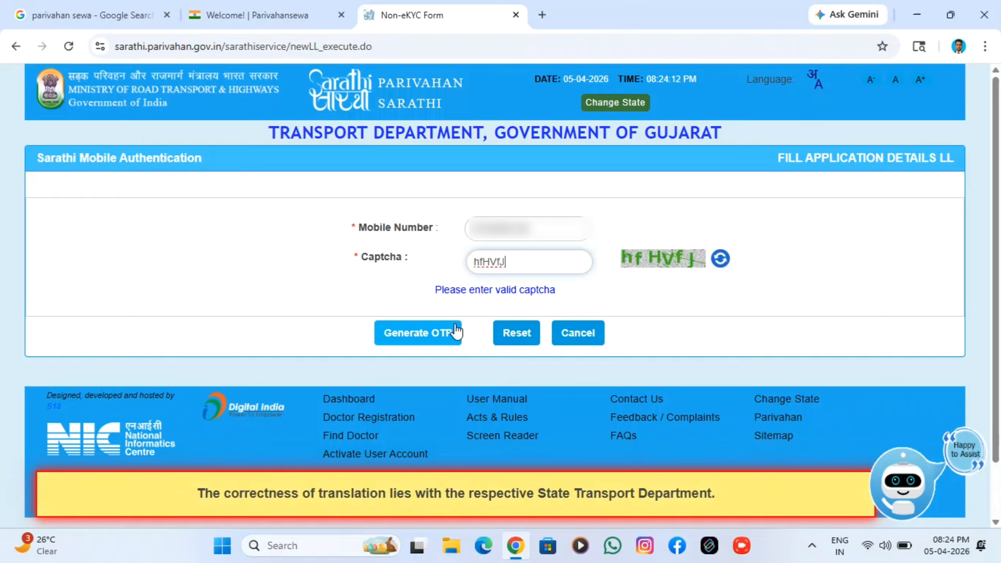
left_click(433, 336)
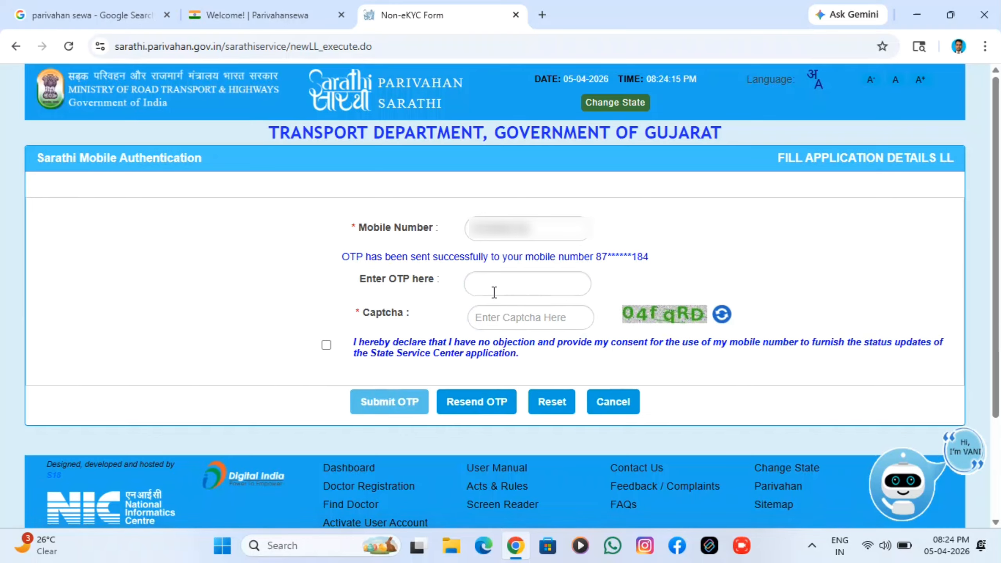
Enter the received OTP and the captcha, consent to the mobile number declaration, and submit the OTP.
left_click(498, 289)
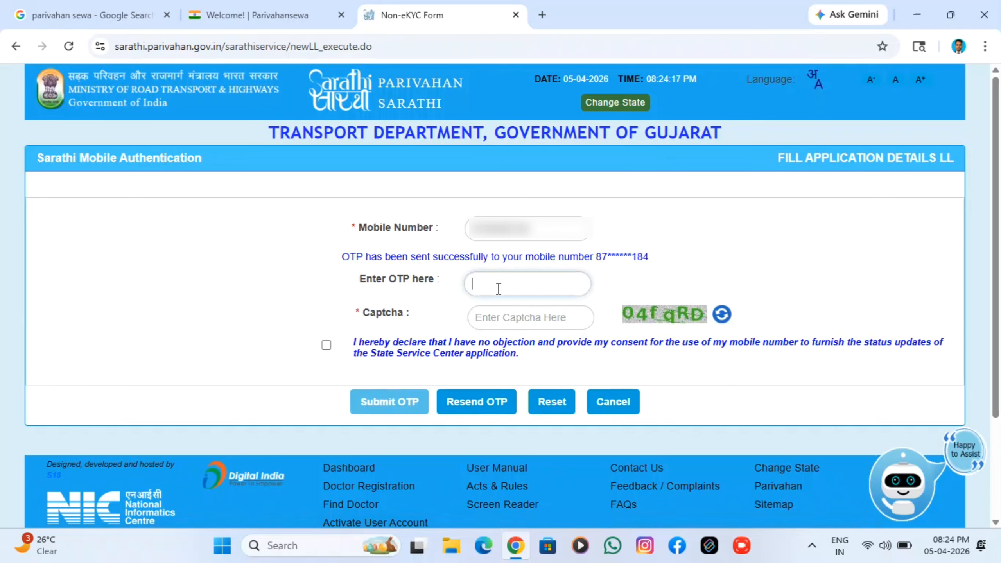
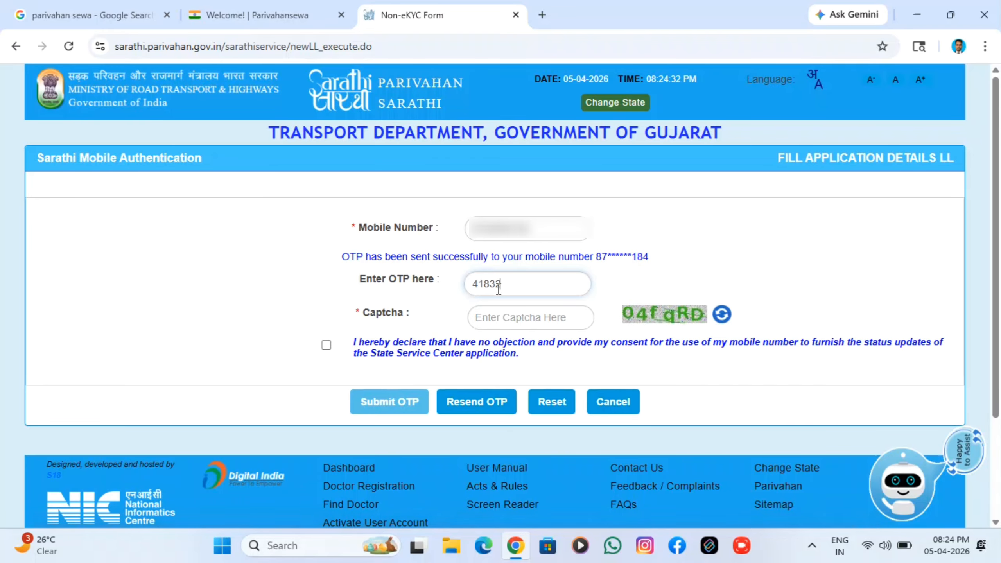
left_click(503, 321)
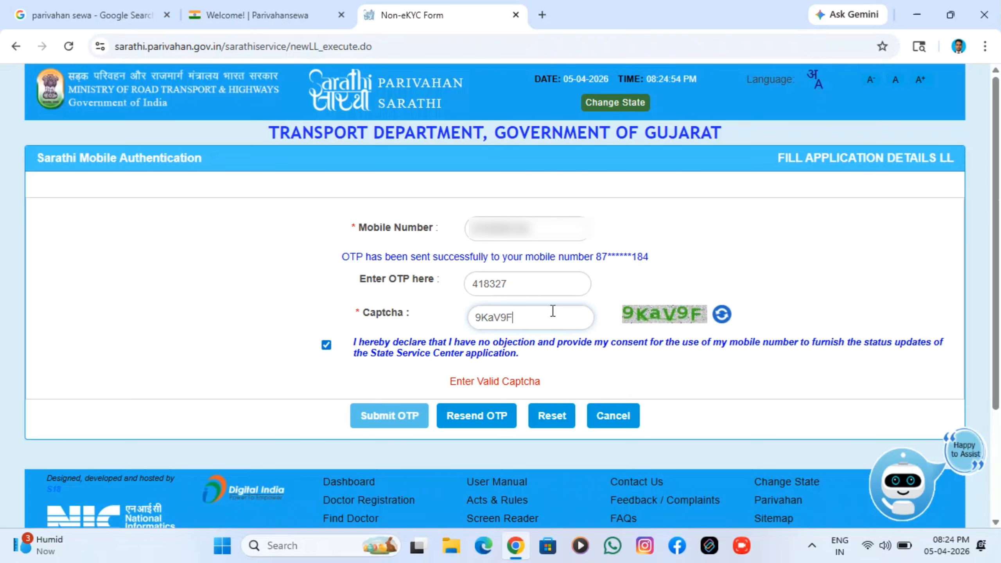
left_click(392, 415)
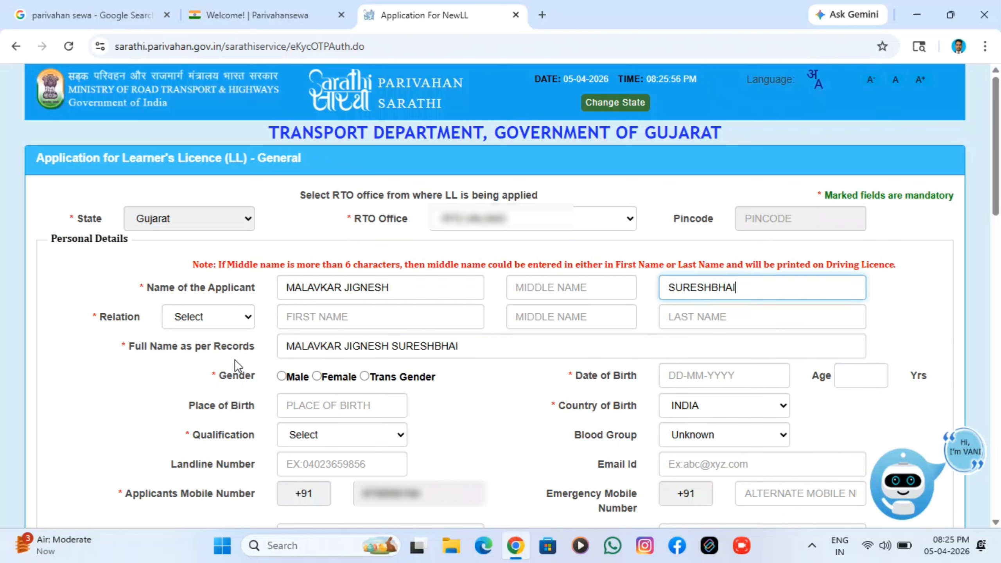
Set the applicant's relation to Father and fill in the father's first and last names.
left_click(247, 316)
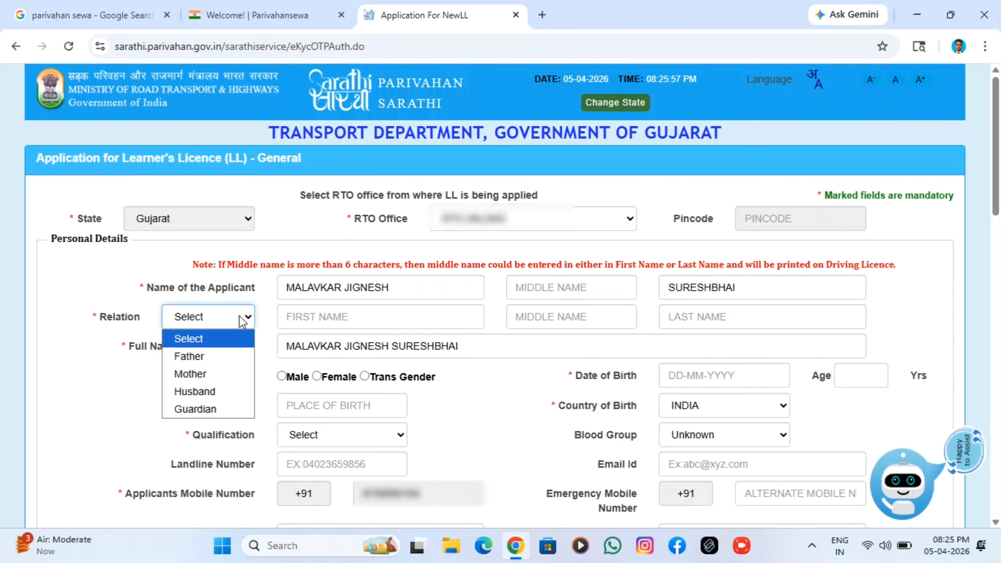
left_click(208, 360)
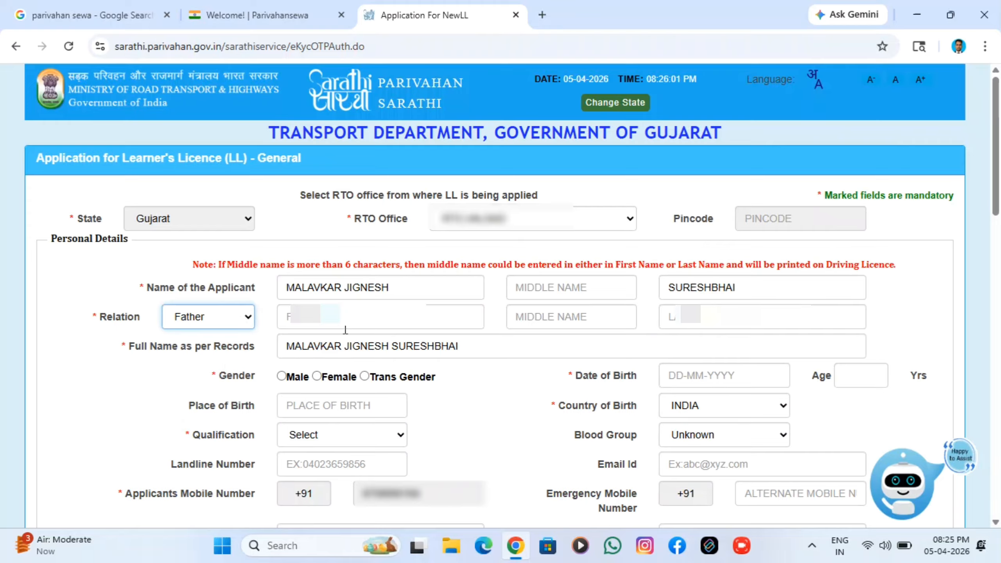
left_click(677, 317)
type("M")
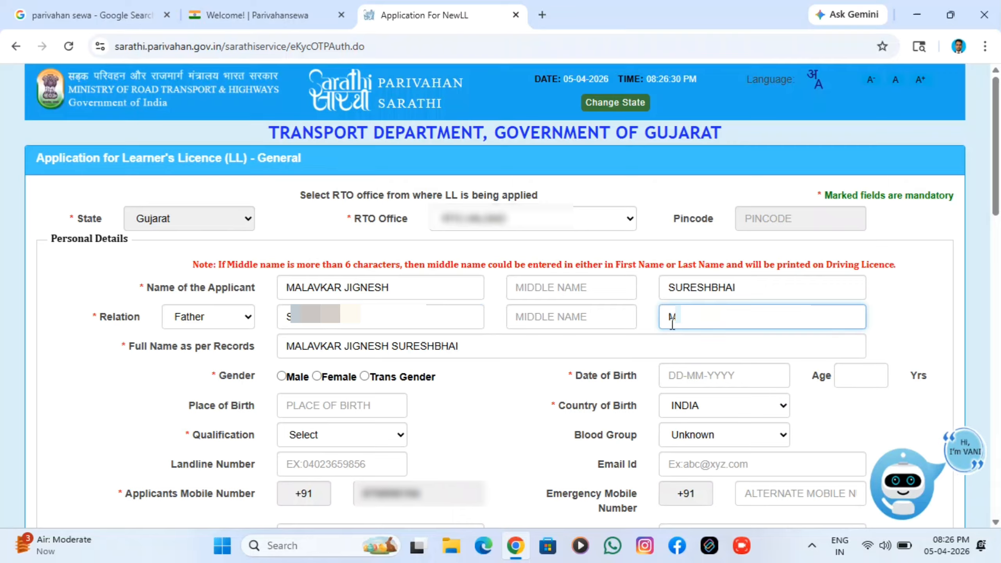
Set the gender to Male, fill in the applicant's place of birth, and set the qualification to 8th Passed.
left_click(282, 377)
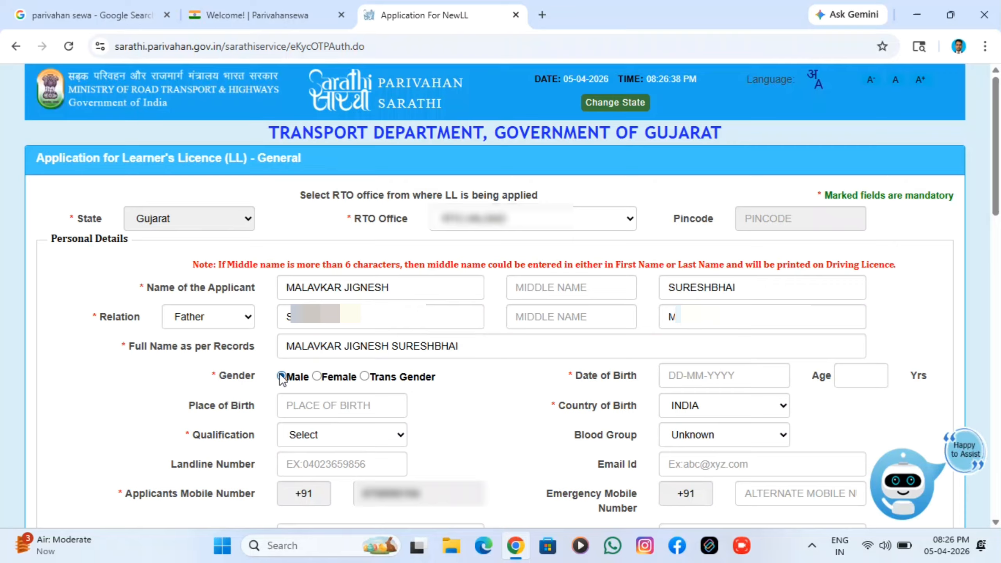
left_click(282, 377)
left_click(308, 409)
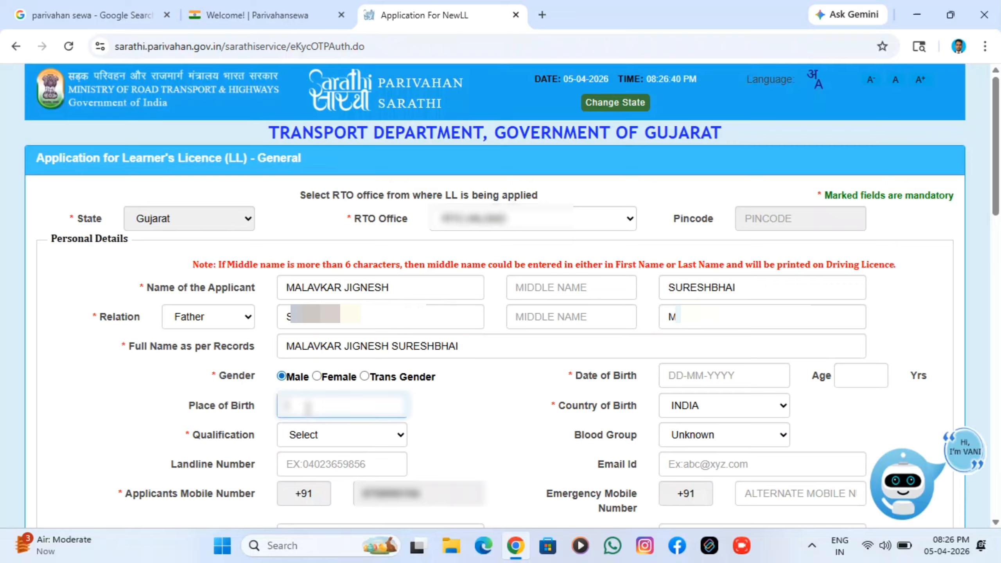
type("S")
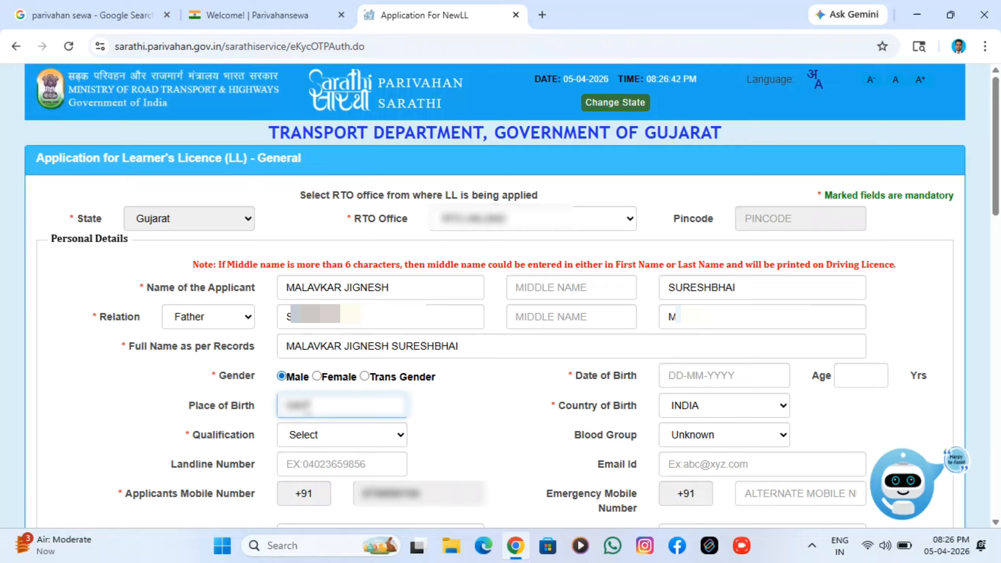
left_click(340, 436)
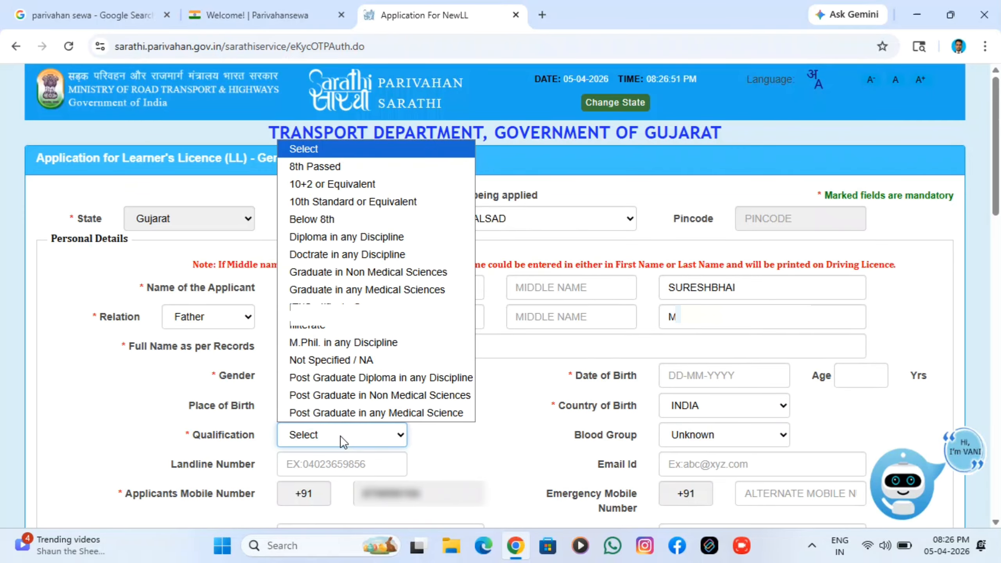
left_click(344, 169)
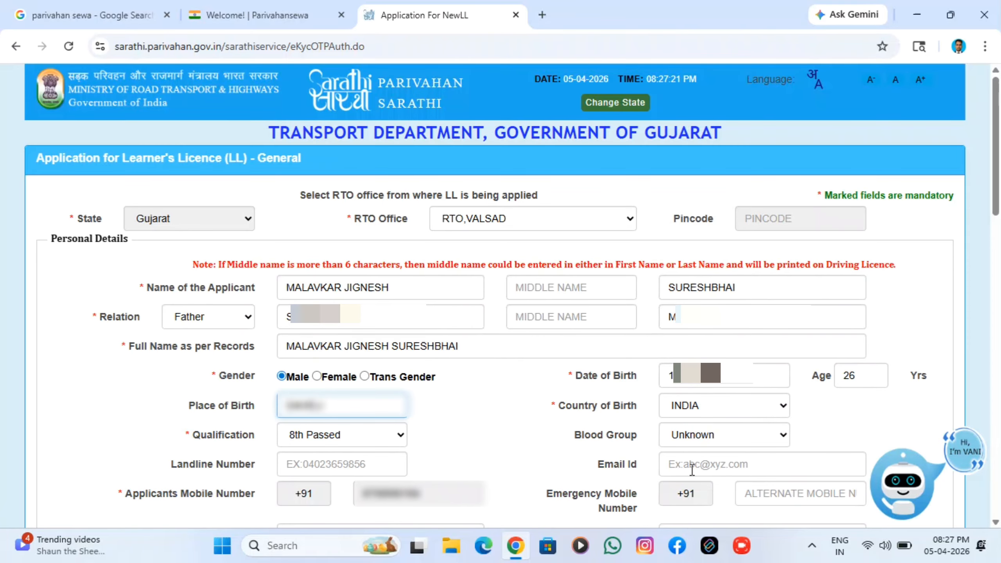
Fill in the applicant's present address in Gujarat with its district, tehsil, village, house number, street and pincode.
scroll(692, 470, "down", 5)
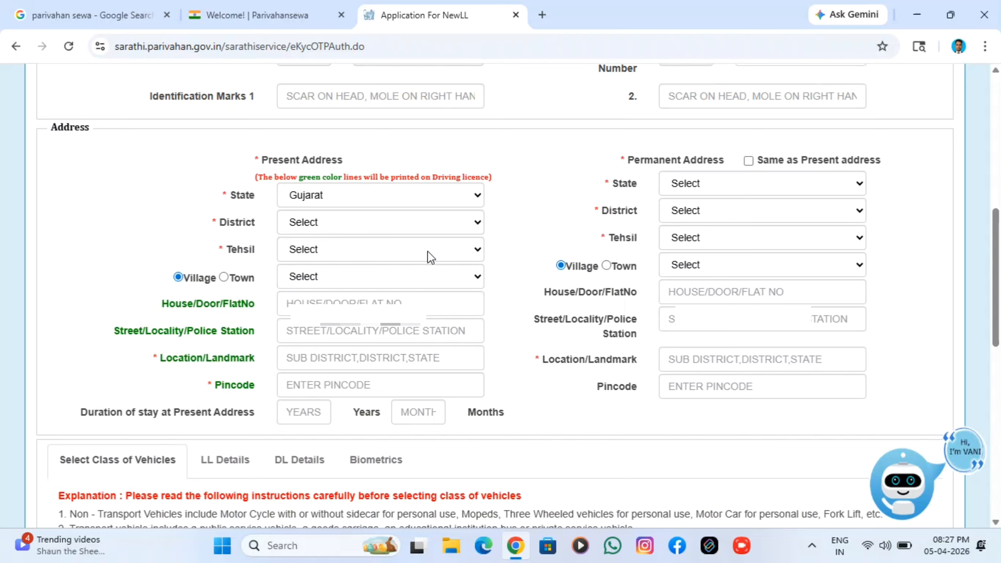
left_click(426, 197)
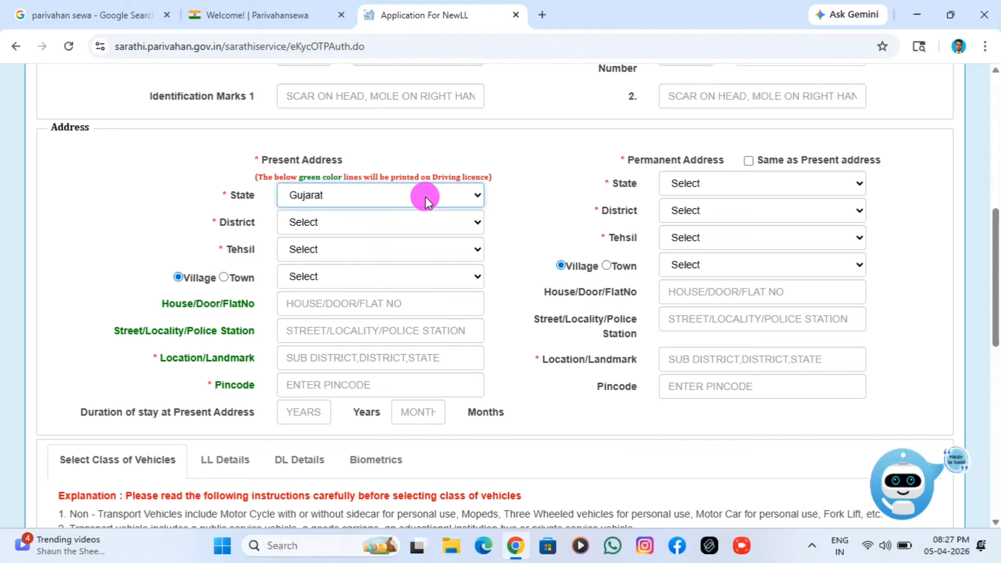
left_click(391, 226)
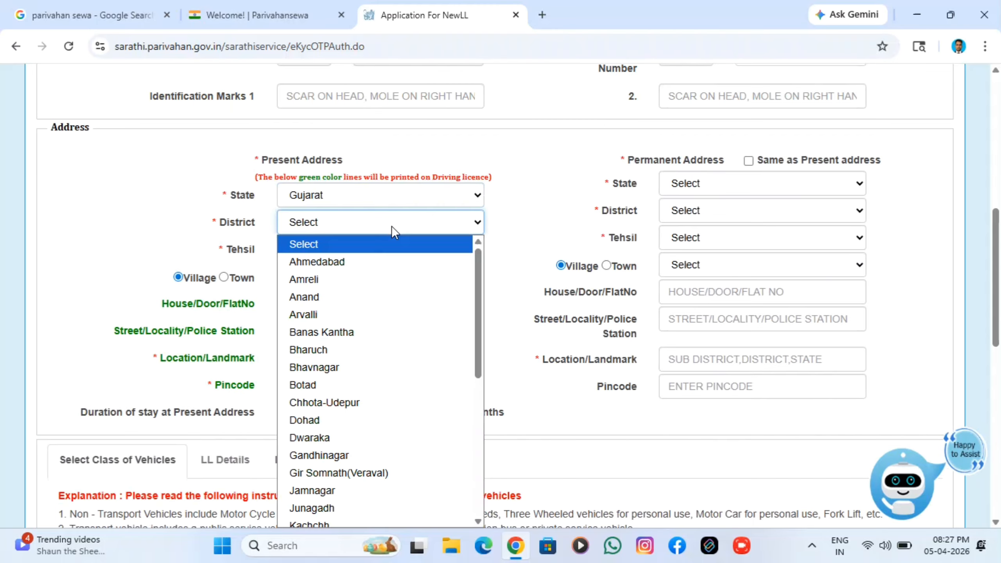
scroll(397, 459, "down", 5)
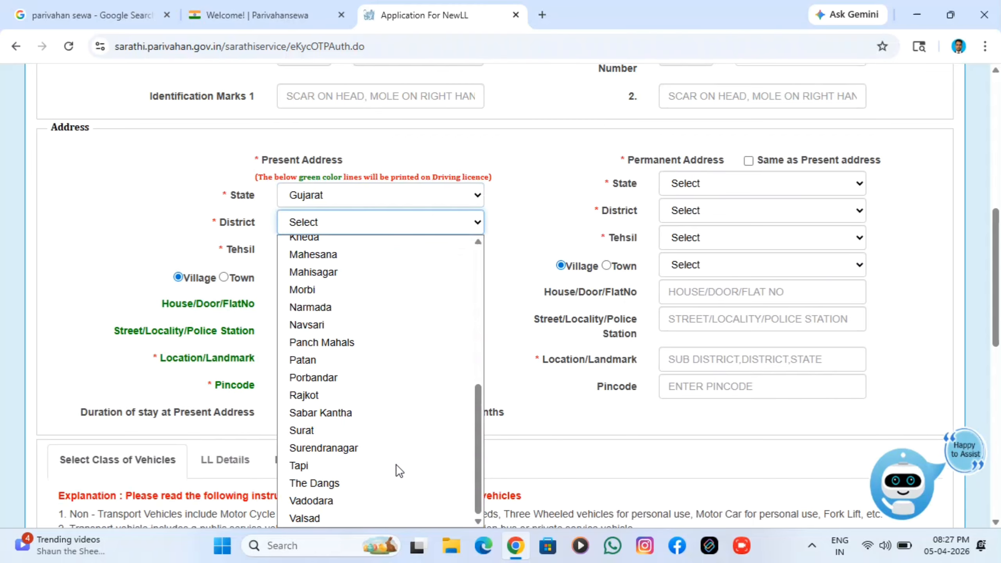
left_click(322, 519)
left_click(374, 253)
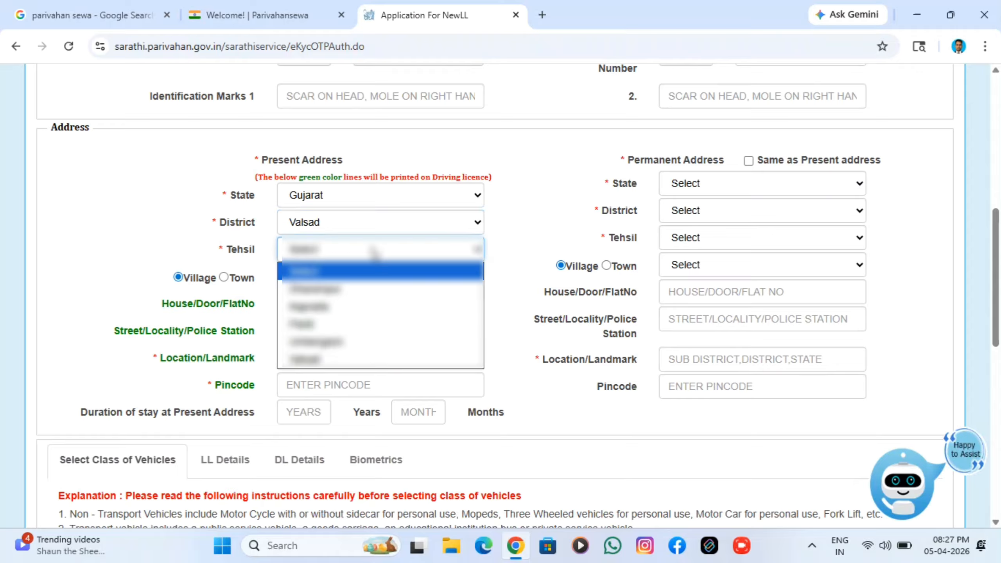
left_click(355, 342)
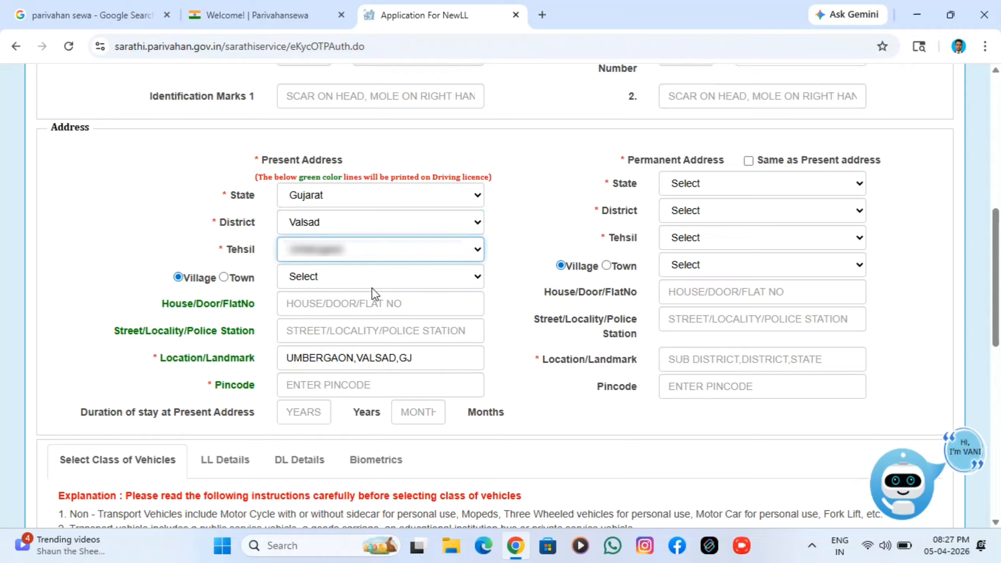
left_click(374, 278)
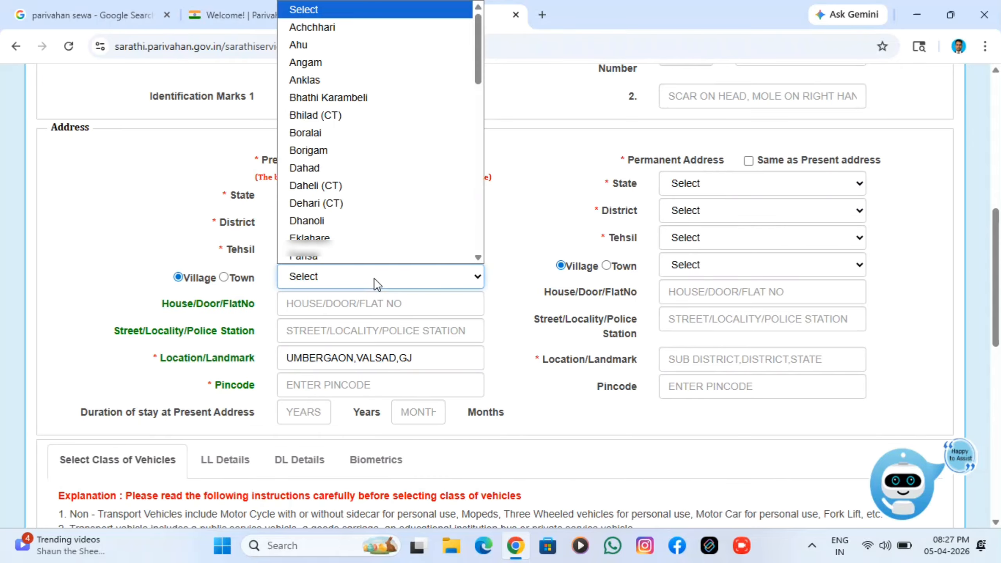
left_click(371, 186)
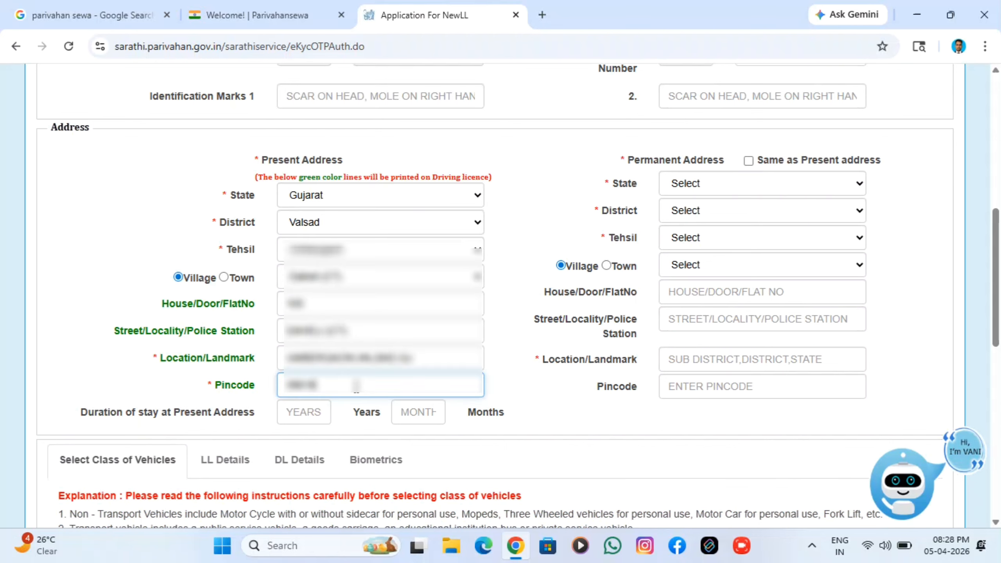
Set the duration of stay at the present address to 25 years 8 months and mark the permanent address as the same.
left_click(314, 407)
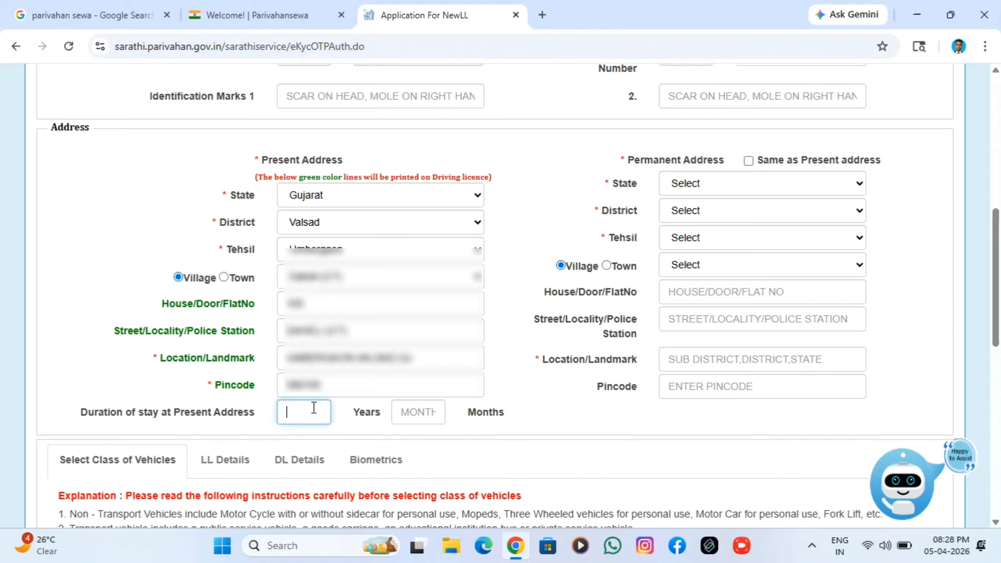
type("25")
left_click(417, 410)
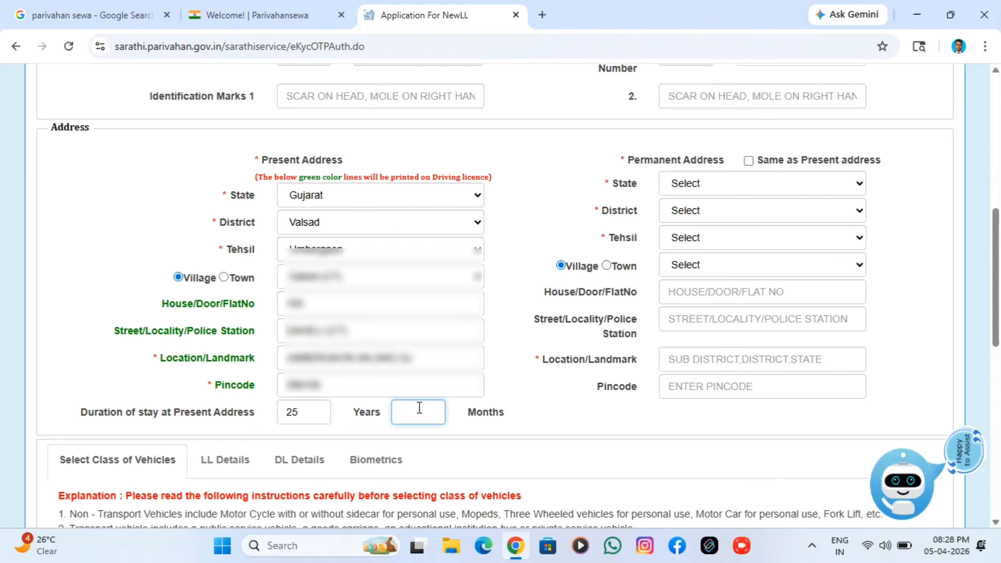
type("8")
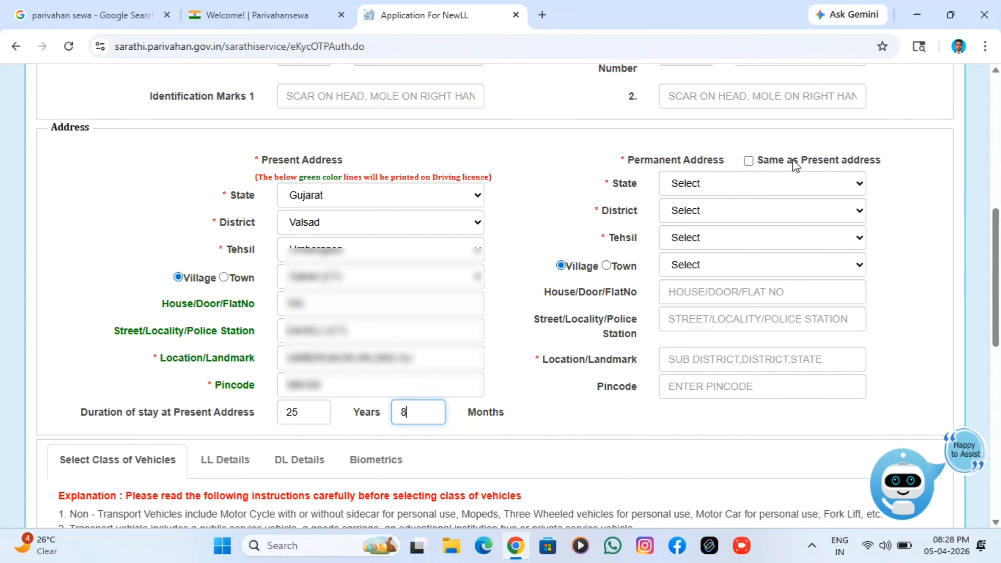
left_click(759, 161)
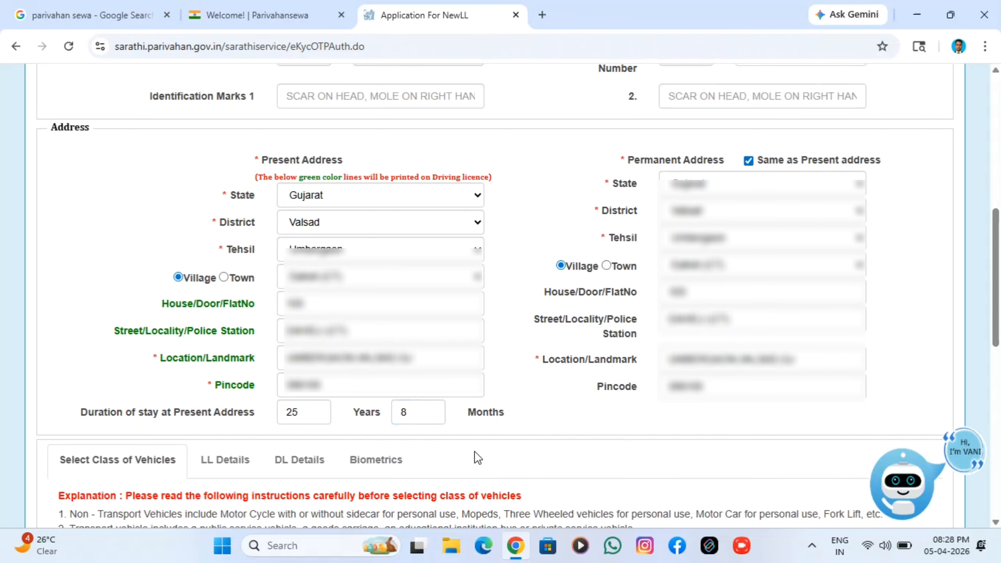
Add Motor Cycle with Gear (Non Transport) (MCWG) and LIGHT MOTOR VEHICLE (LMV) to the selected classes of vehicles.
scroll(458, 447, "down", 7)
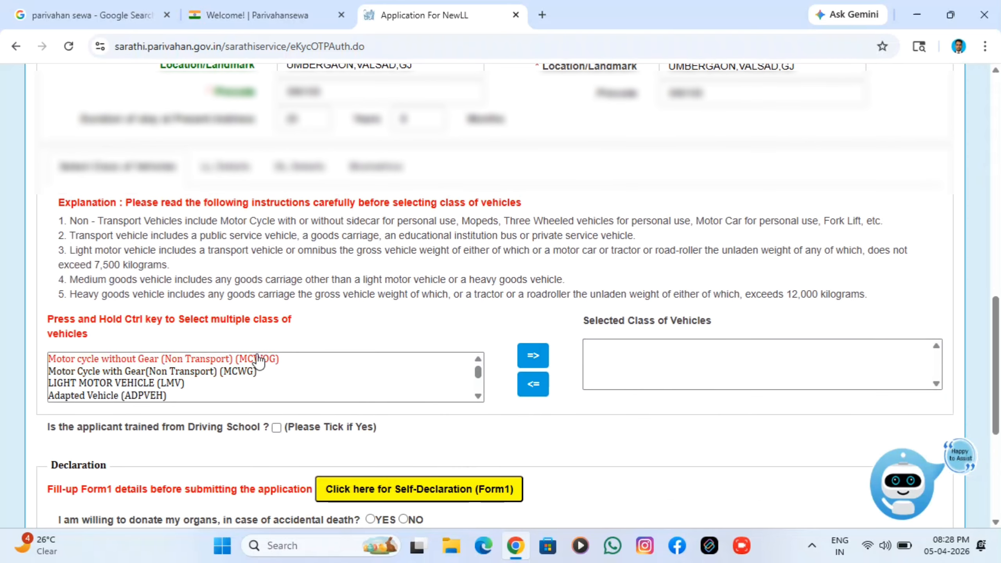
left_click(158, 373)
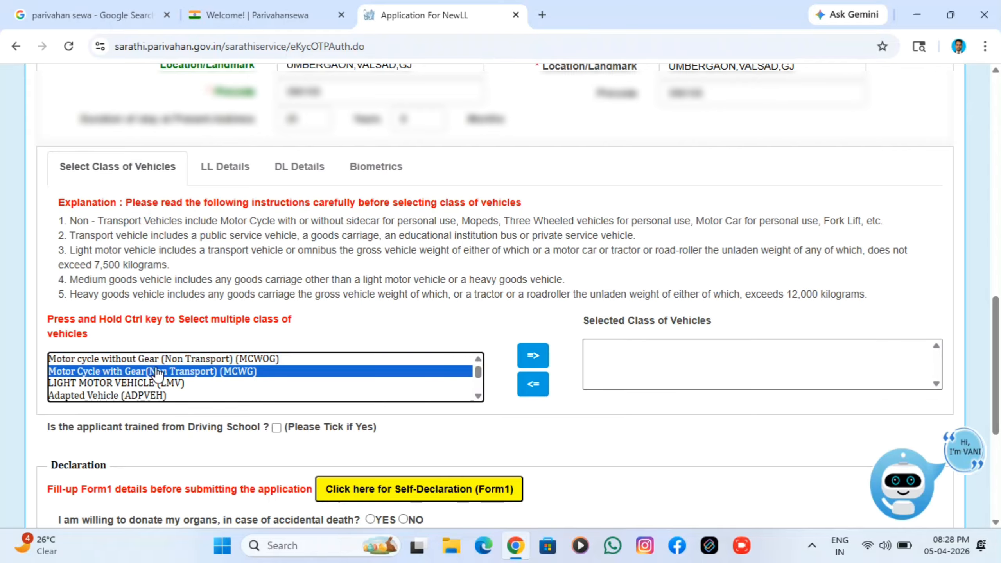
left_click(533, 356)
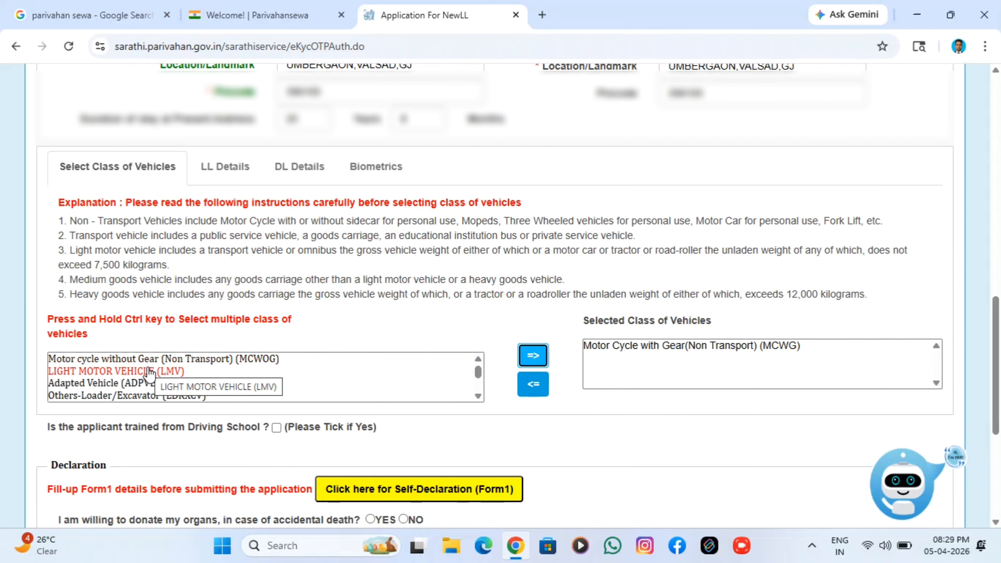
left_click(149, 371)
left_click(533, 363)
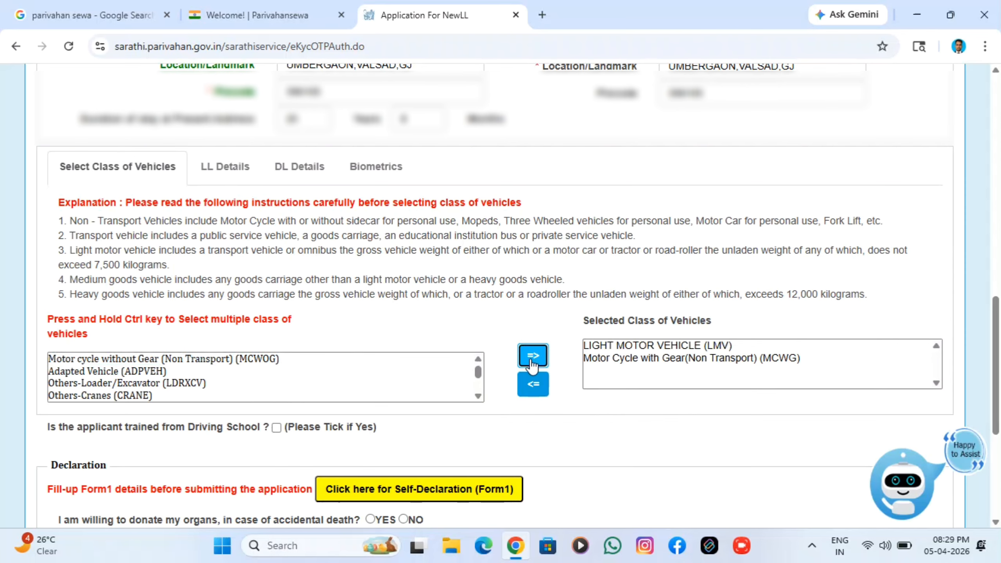
Open the Form1 self-declaration and answer Yes to distinguishing with each eye (b) and No to all the other physical fitness questions.
scroll(430, 437, "down", 5)
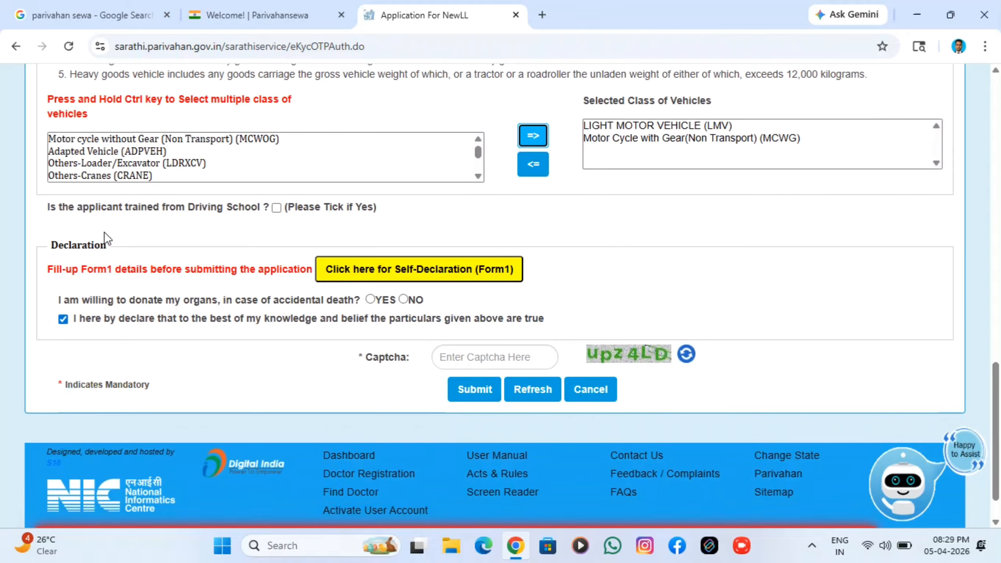
left_click(356, 268)
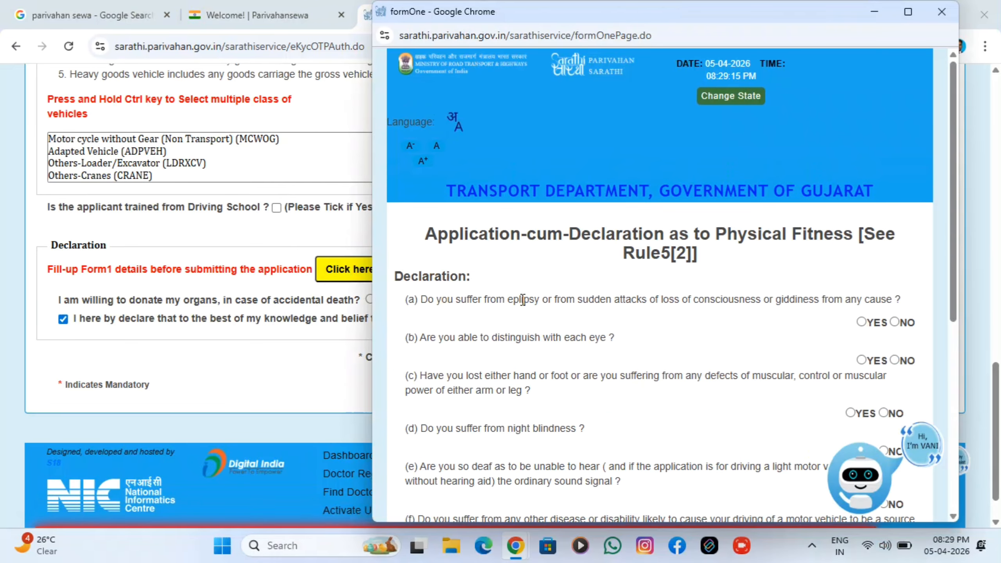
left_click(895, 322)
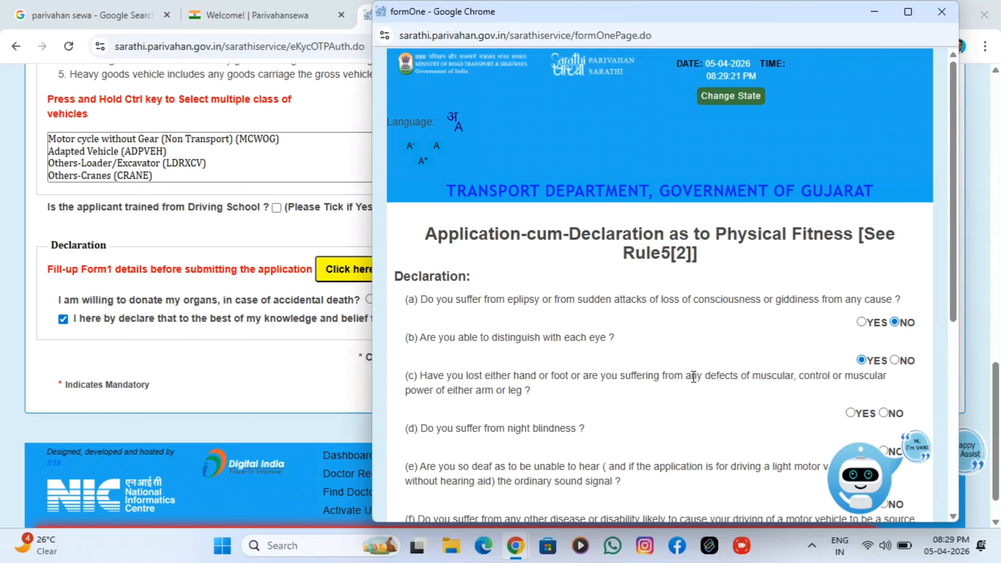
scroll(702, 382, "down", 3)
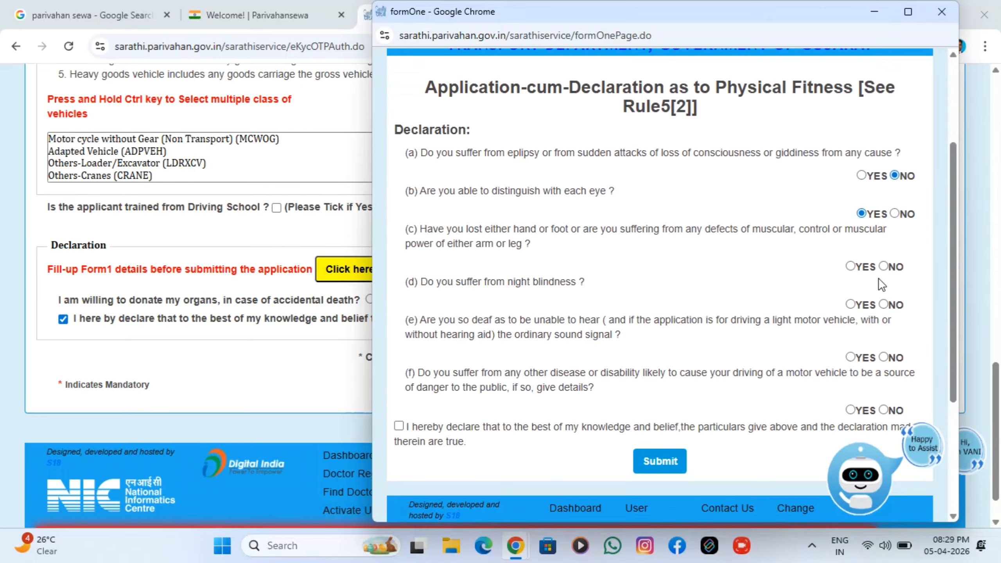
left_click(884, 268)
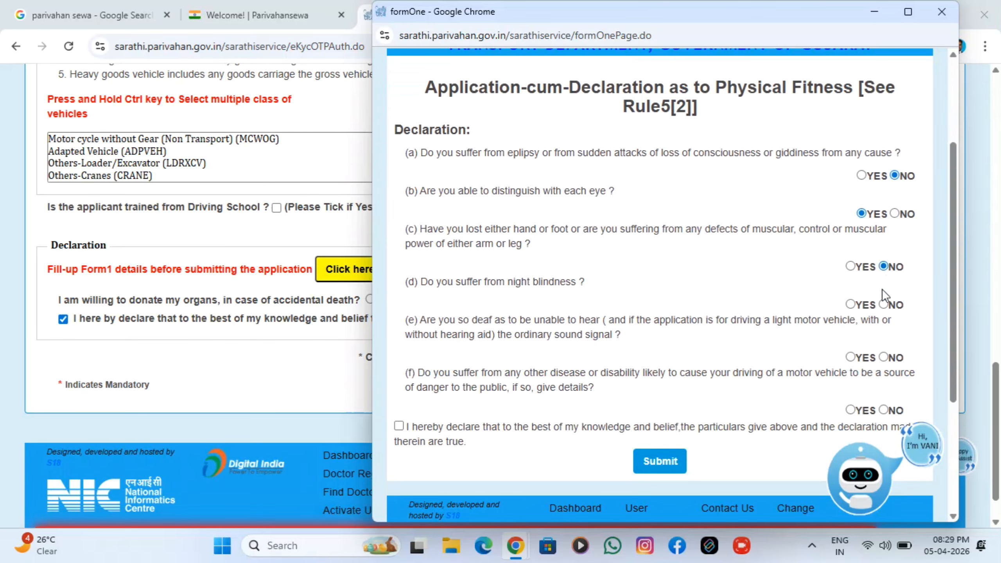
left_click(884, 305)
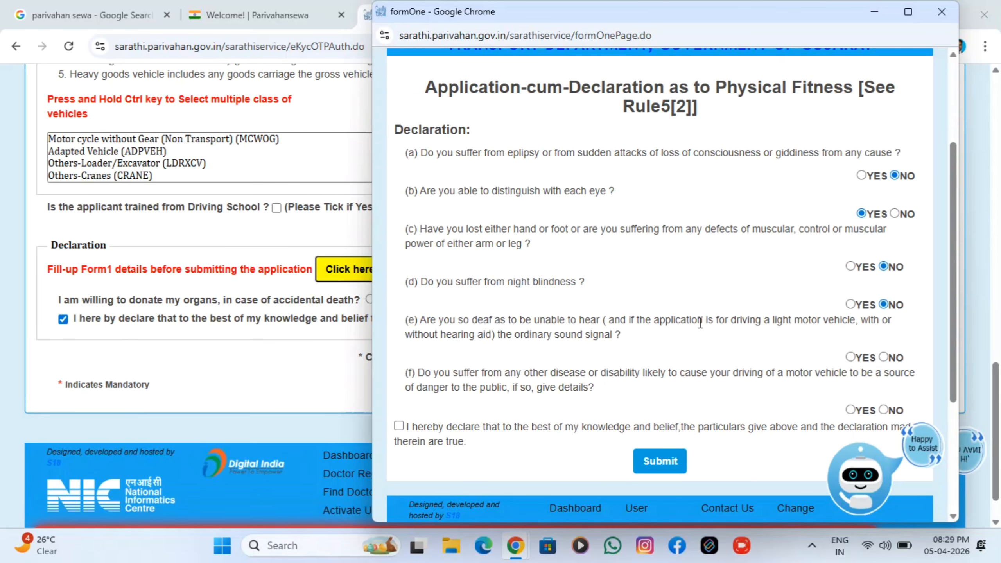
scroll(724, 326, "down", 2)
left_click(883, 284)
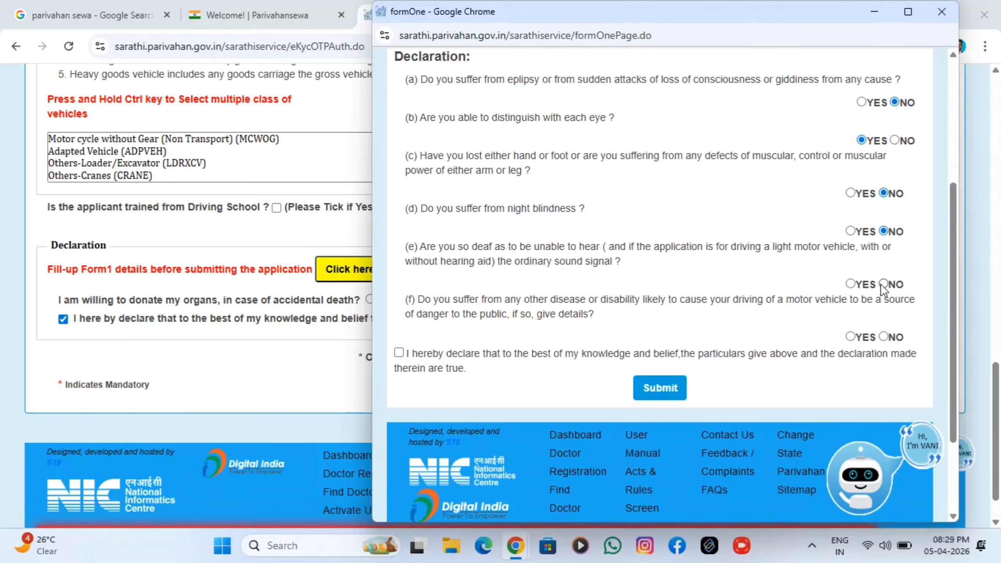
left_click(887, 333)
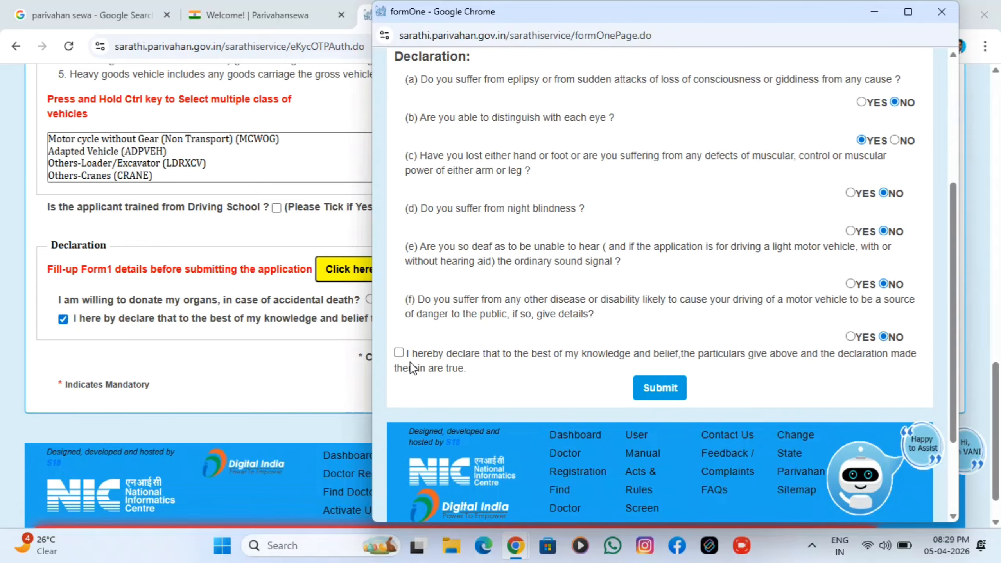
Declare the Form1 particulars true, submit the physical fitness self-declaration, and return to the application form.
left_click(398, 353)
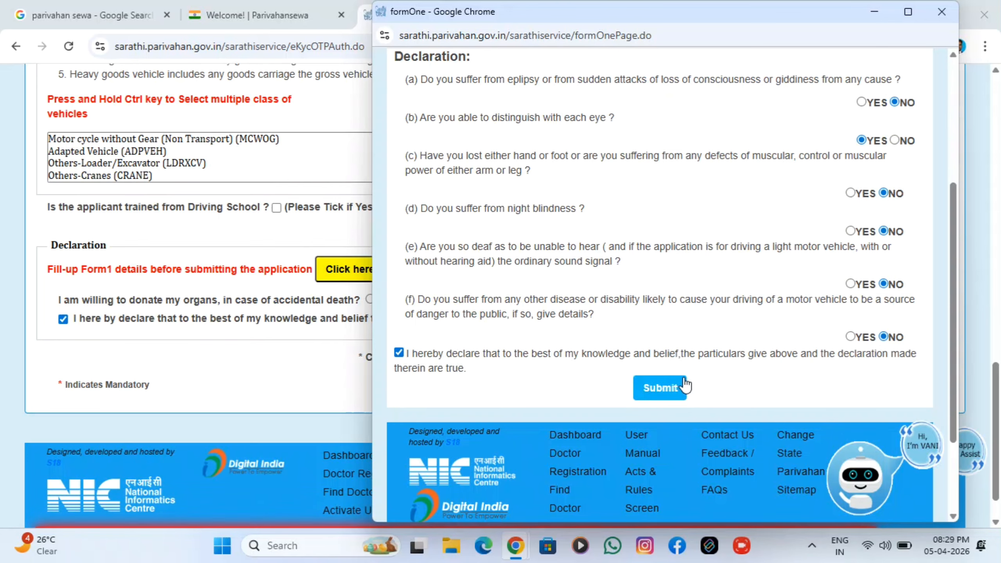
left_click(655, 388)
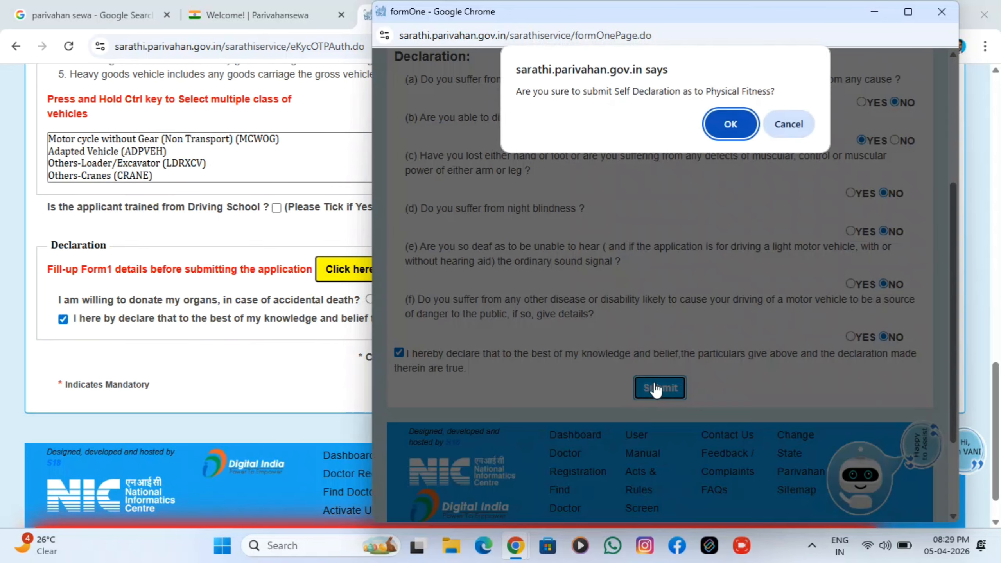
left_click(734, 124)
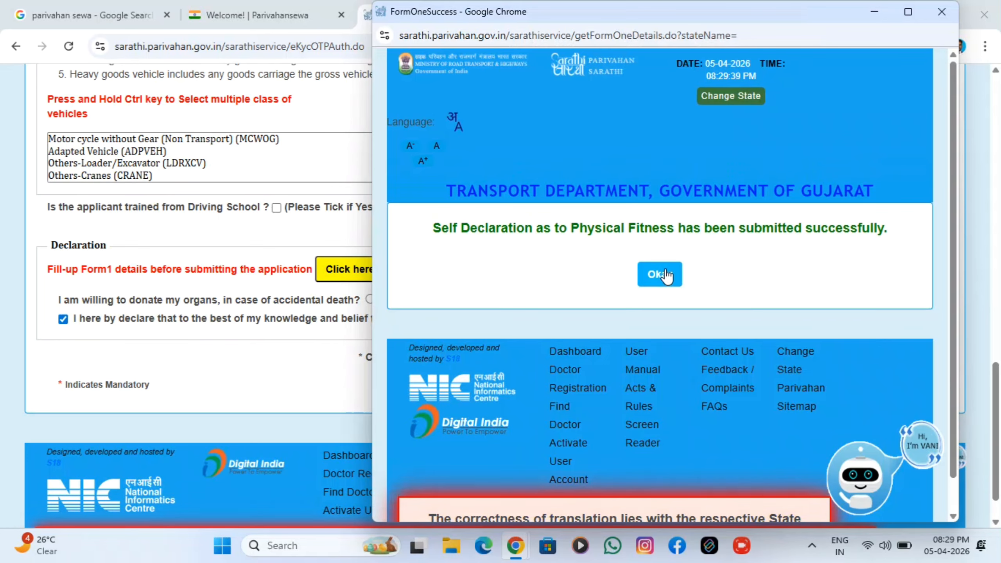
left_click(662, 266)
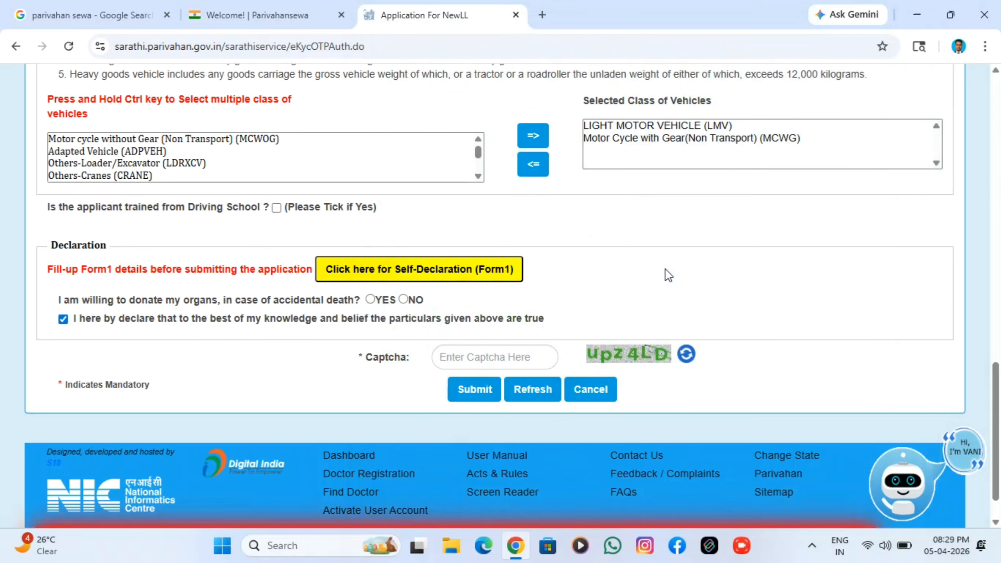
Answer No to organ donation and enter the displayed captcha in the application form.
left_click(403, 299)
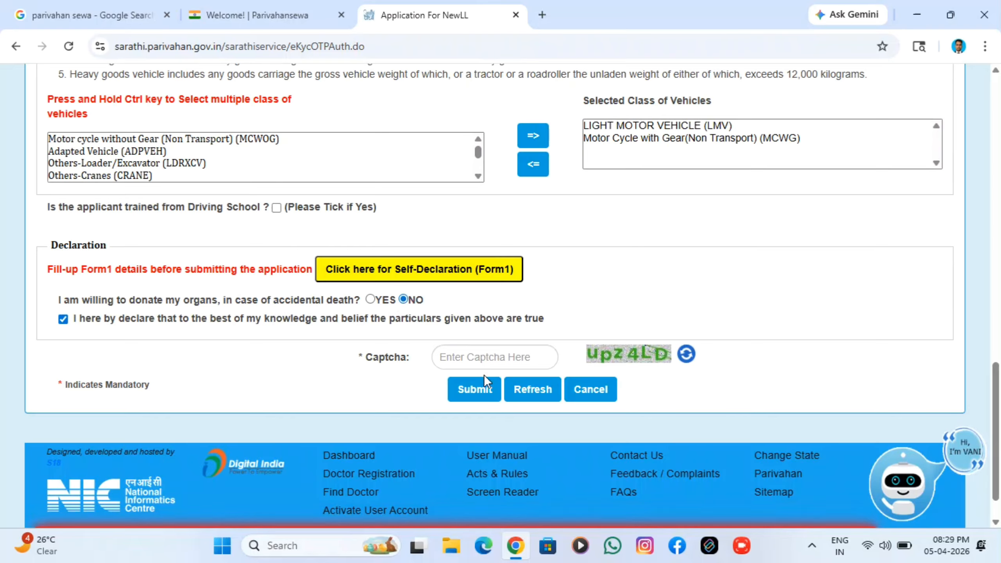
left_click(483, 362)
type("up")
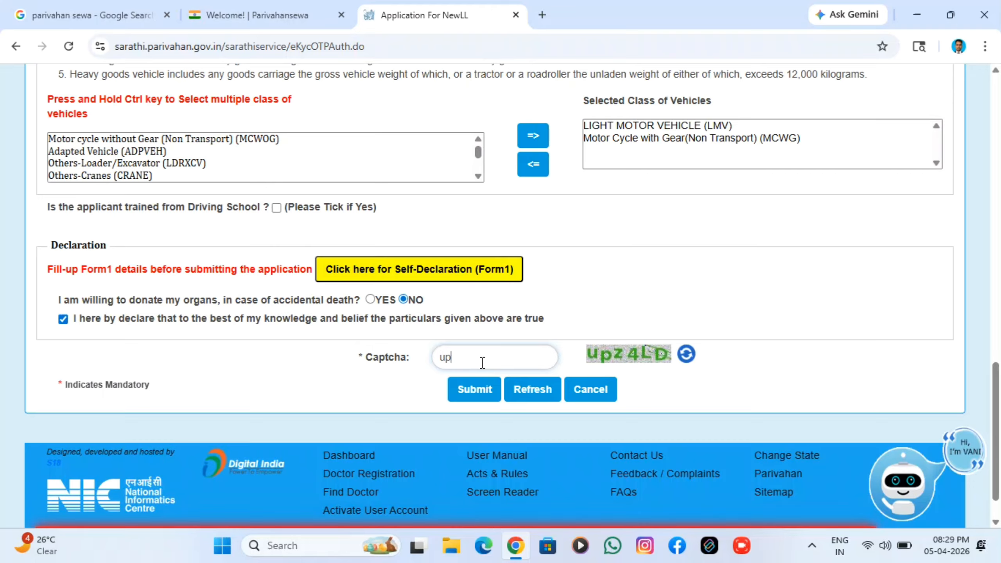
type("z4")
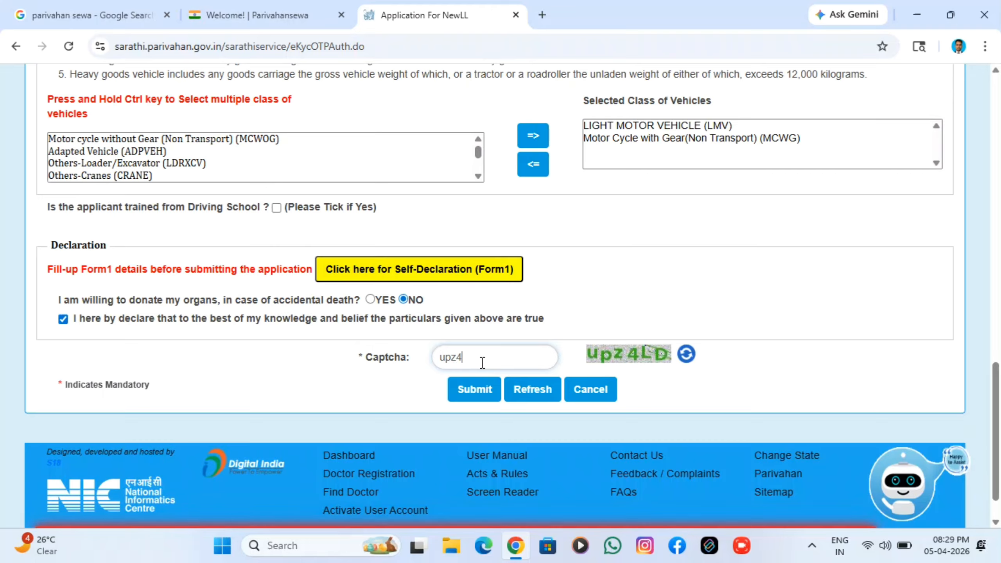
type("LD")
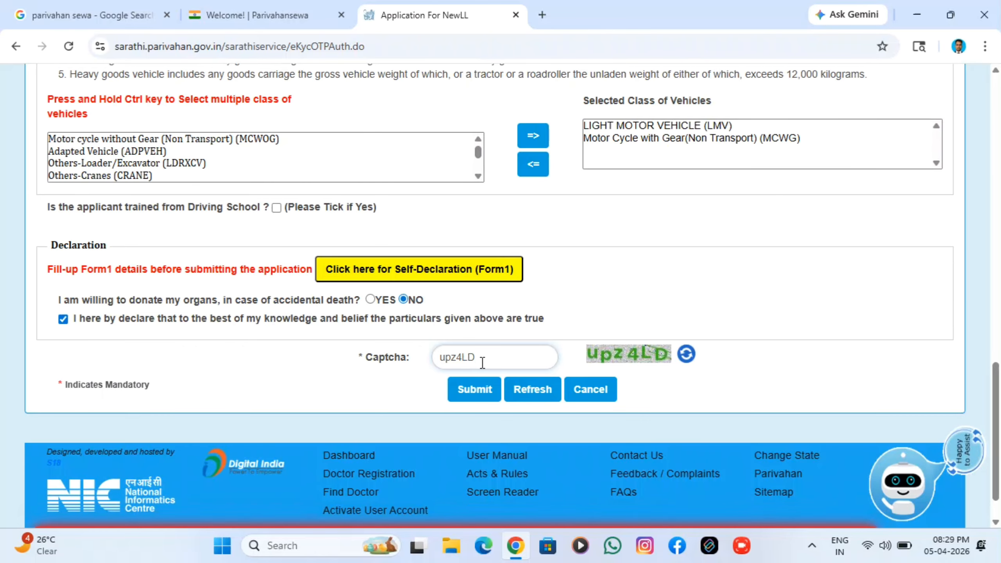
Submit the learner's licence application, accept the confirmation about existing licences, and dismiss the browser's offer to save the address.
left_click(462, 390)
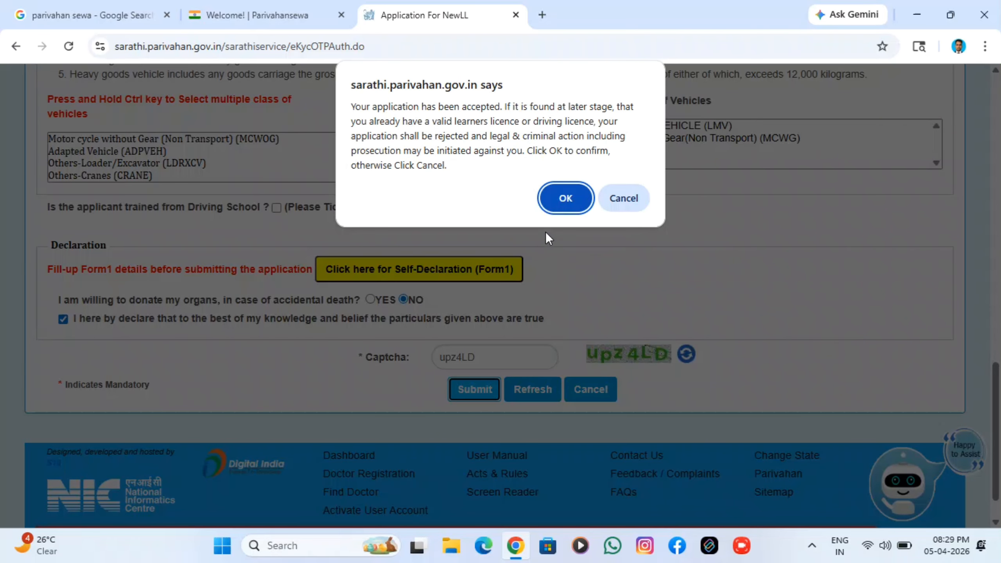
left_click(566, 198)
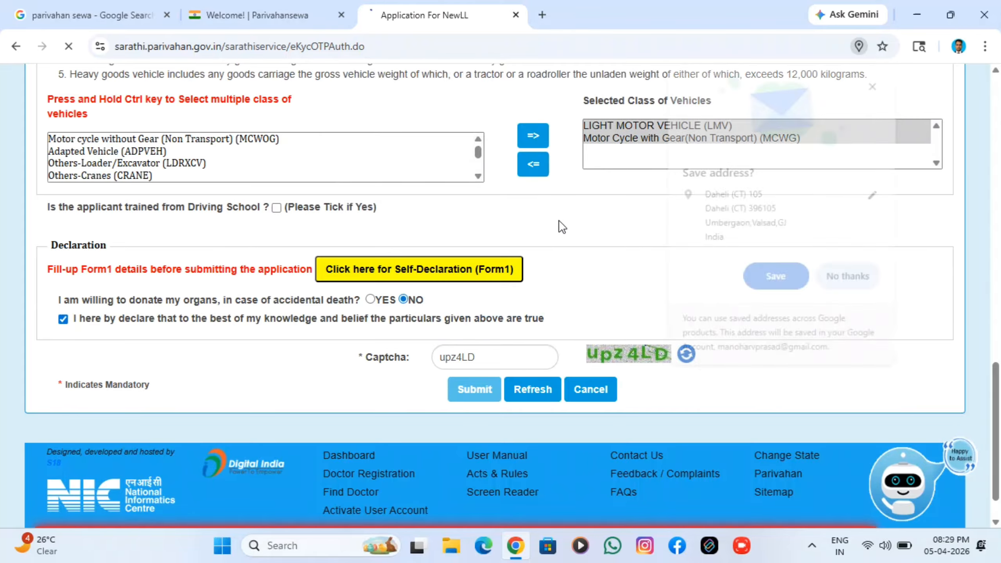
left_click(875, 83)
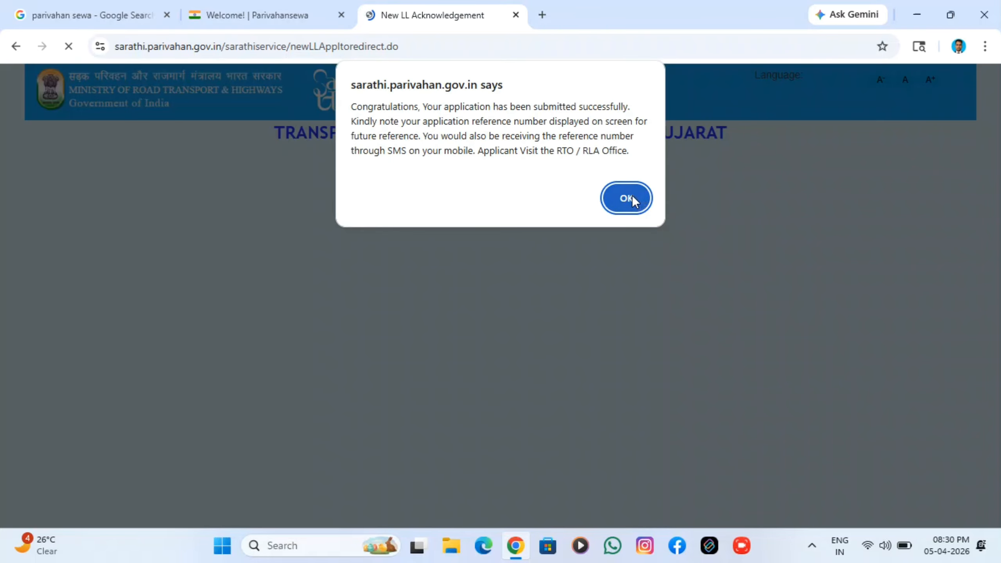
Continue to the application reference slip, open the pre-filled application form PDF, and close it to return to the acknowledgement page.
left_click(631, 196)
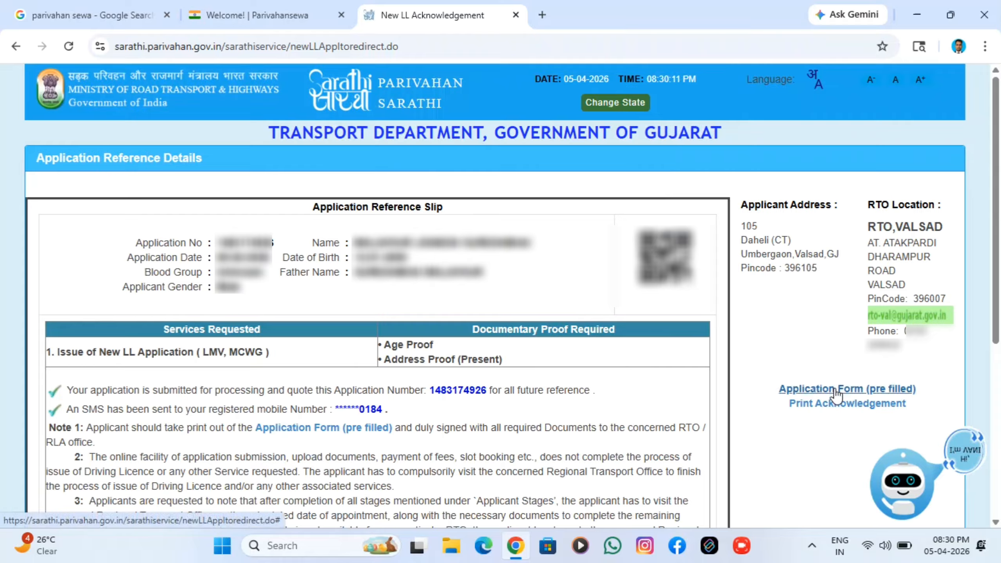
left_click(830, 402)
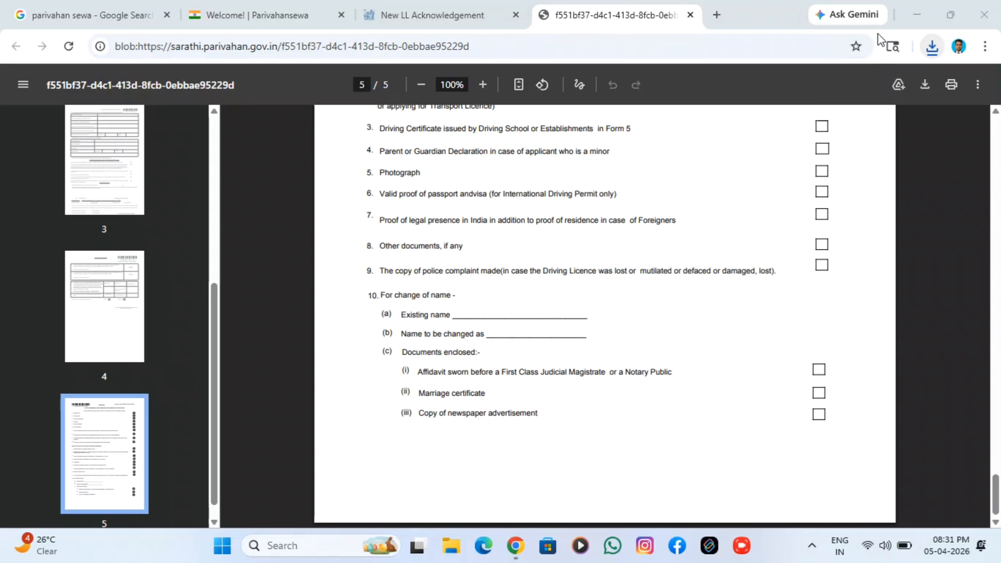
left_click(425, 15)
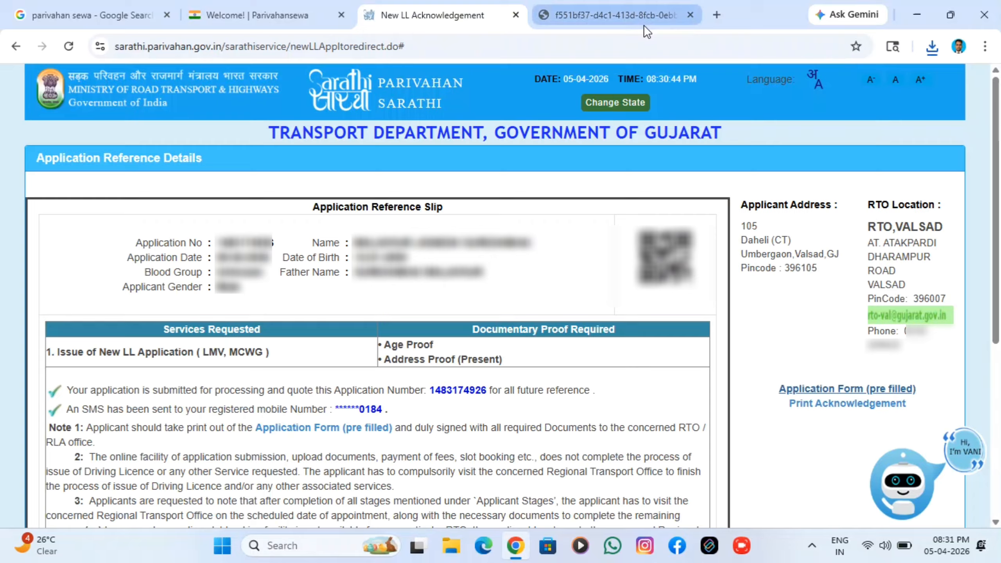
left_click(691, 15)
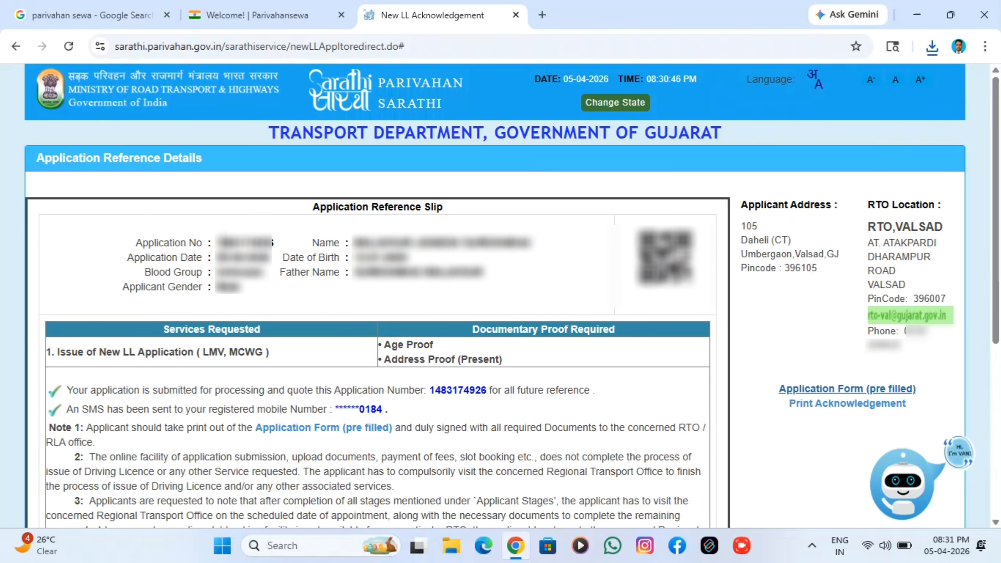
Highlight the application number on the reference slip, continue to the application status page, and submit it with the displayed captcha.
left_click_drag(216, 239, 286, 247)
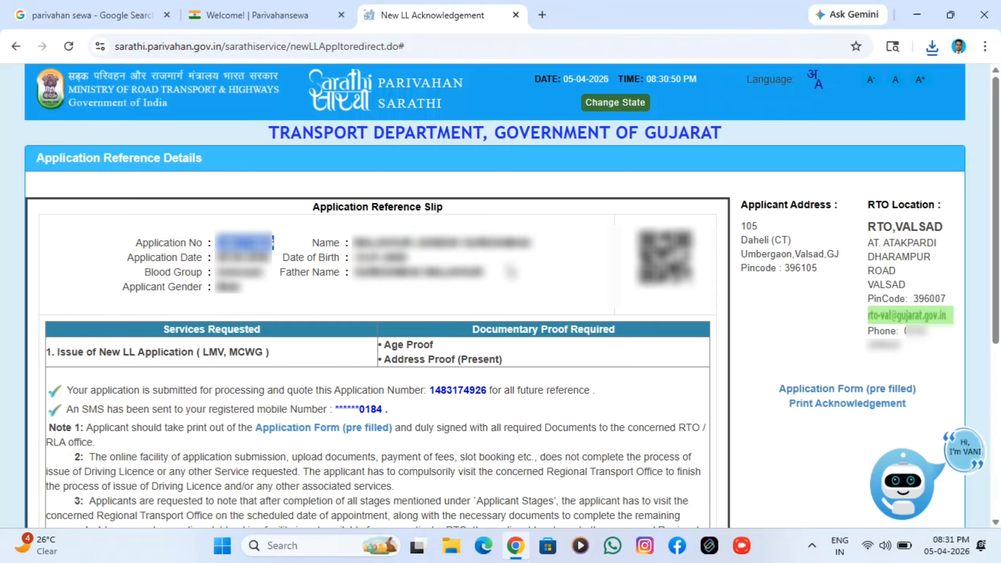
scroll(478, 365, "down", 6)
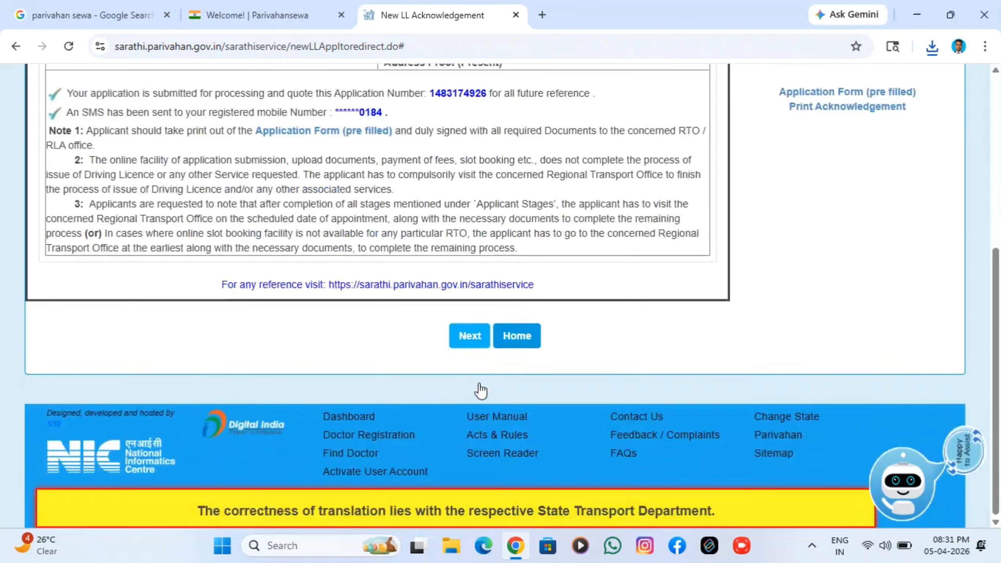
left_click(469, 342)
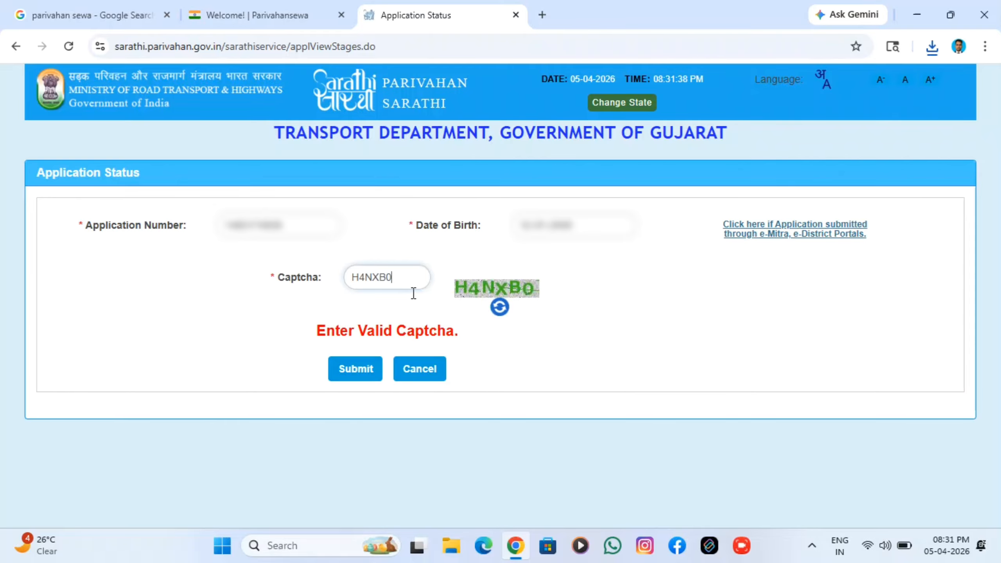
left_click(355, 370)
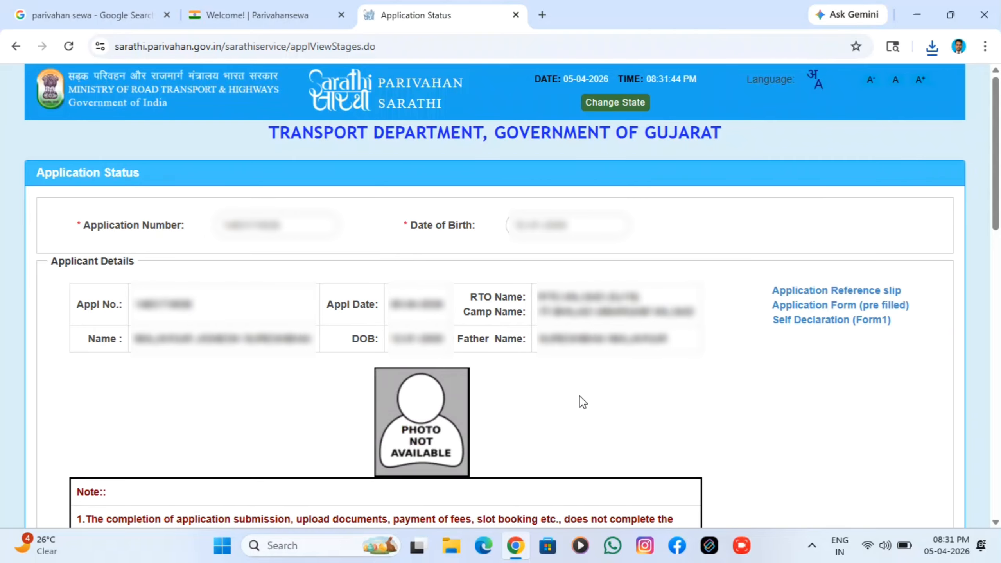
Proceed to the Upload Documents stage and accept the MCWG and LMV learner's licence transactions.
scroll(579, 395, "down", 10)
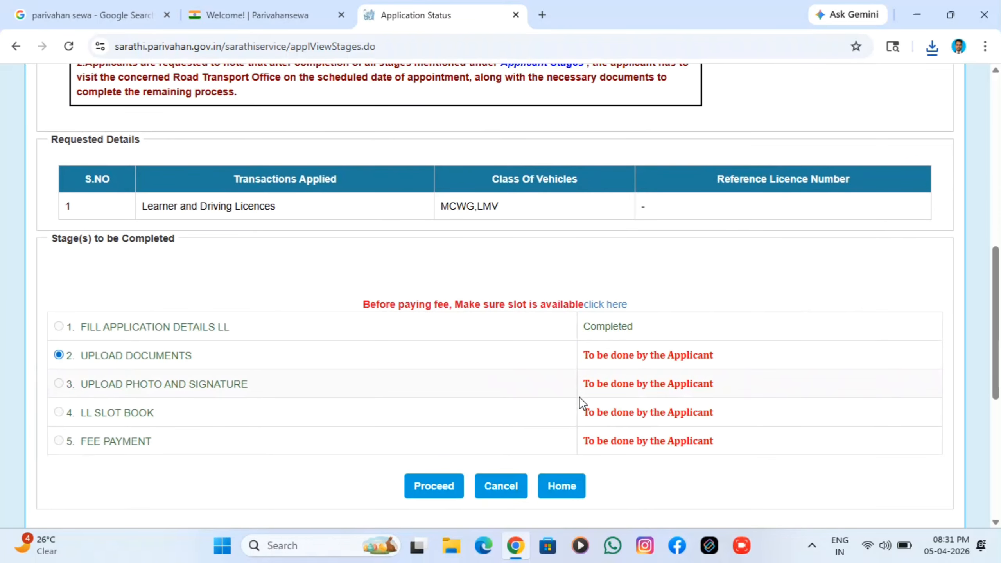
scroll(510, 391, "down", 2)
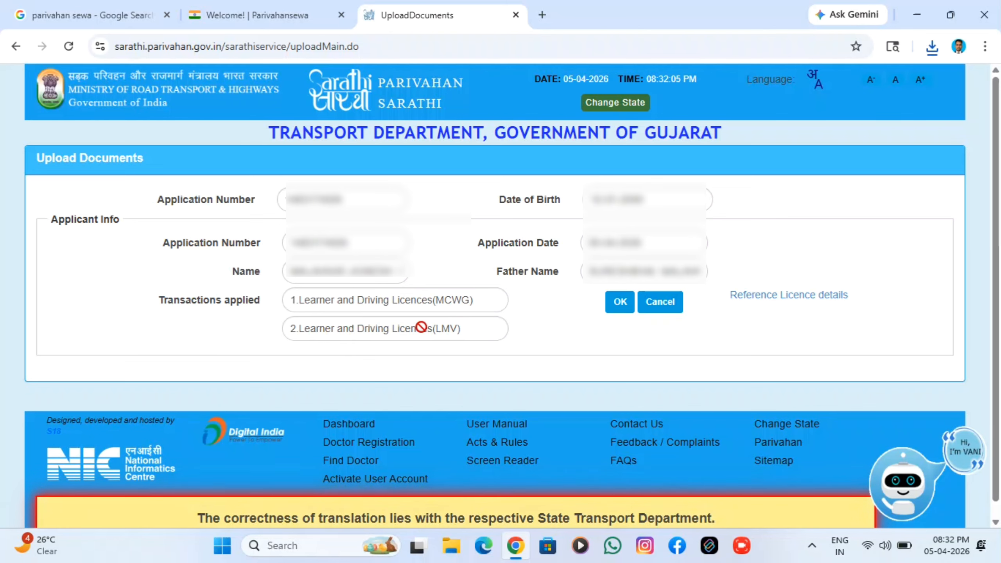
left_click(619, 301)
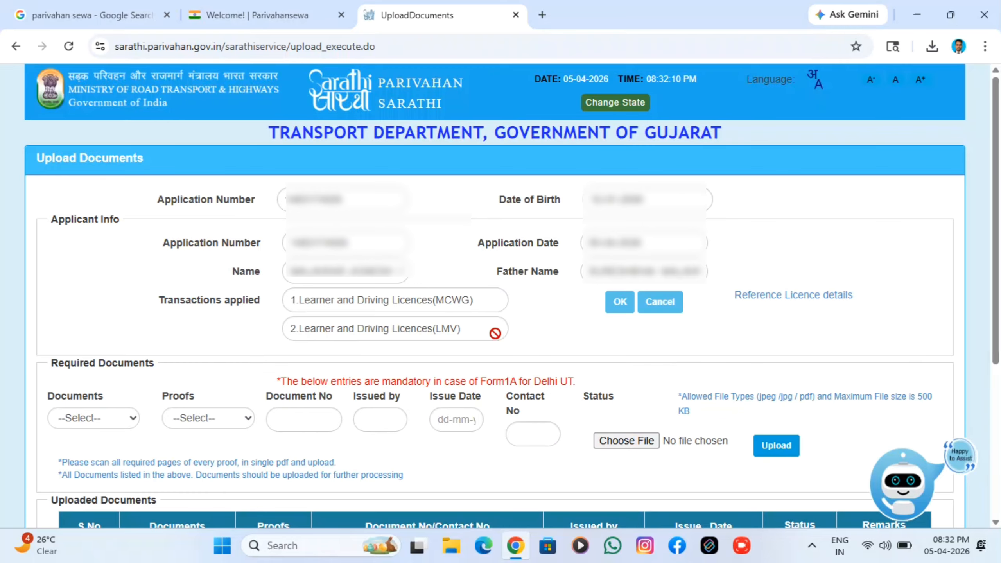
Choose Age Proof as the required document and Voter Card (EPIC) as its proof.
left_click(127, 419)
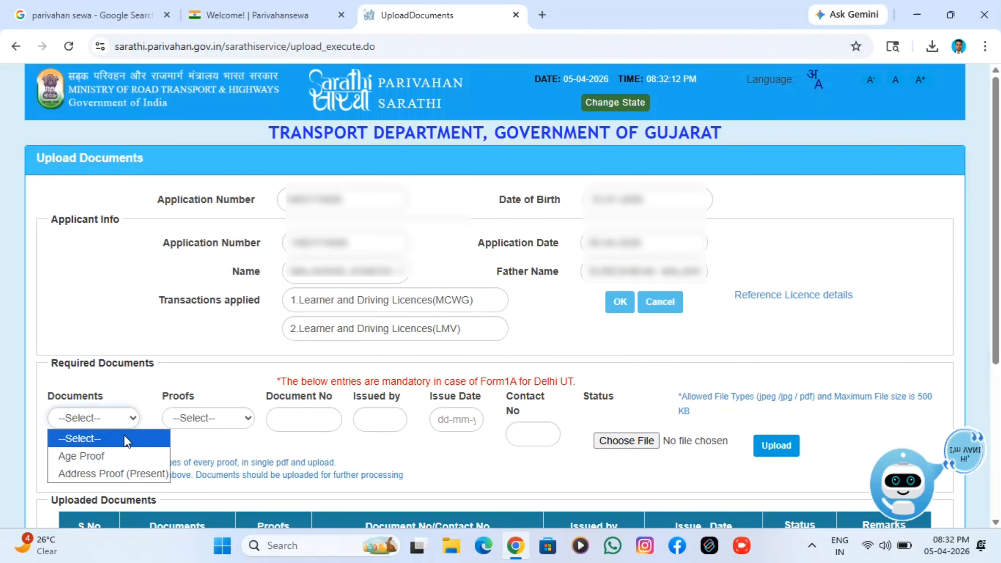
left_click(118, 456)
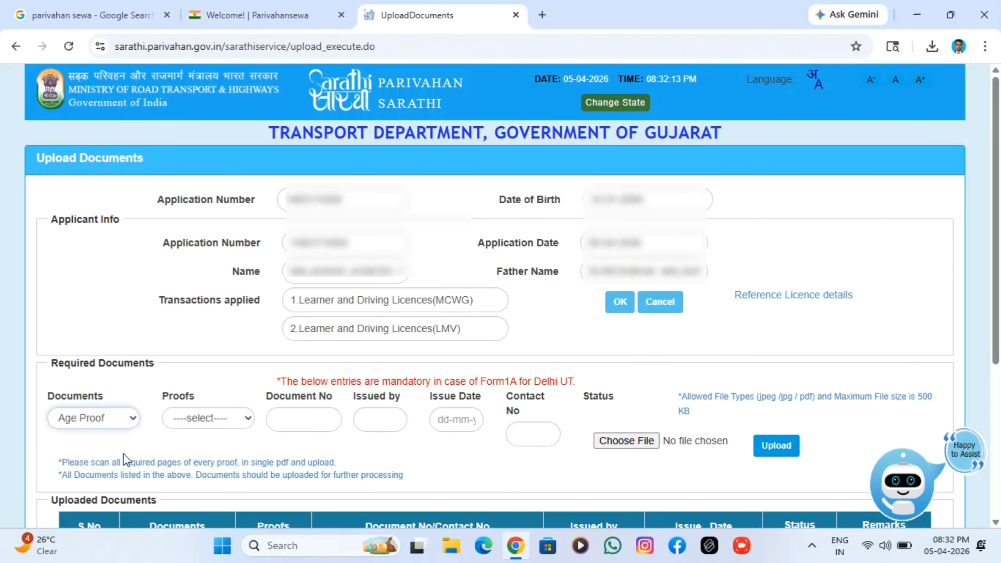
left_click(236, 422)
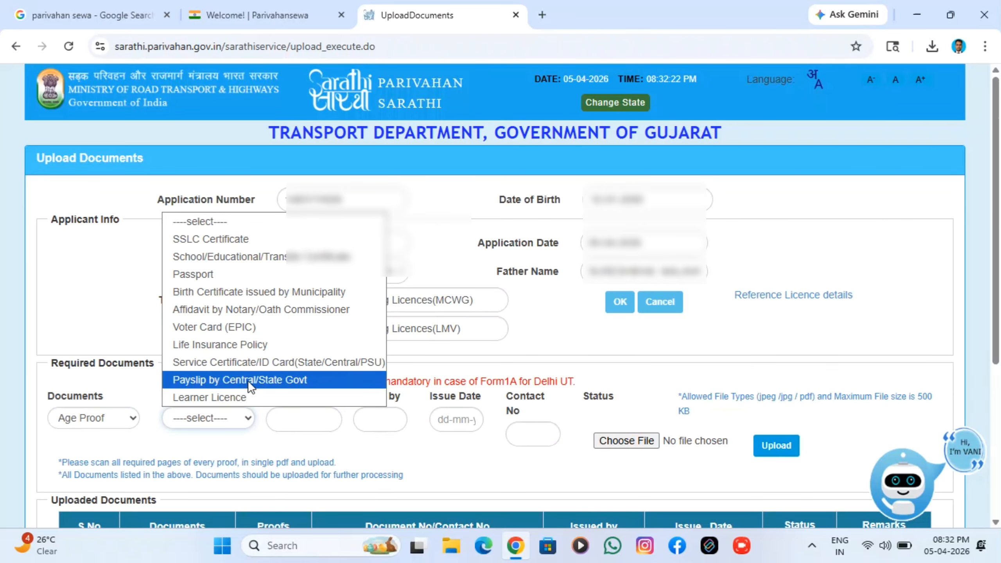
left_click(252, 328)
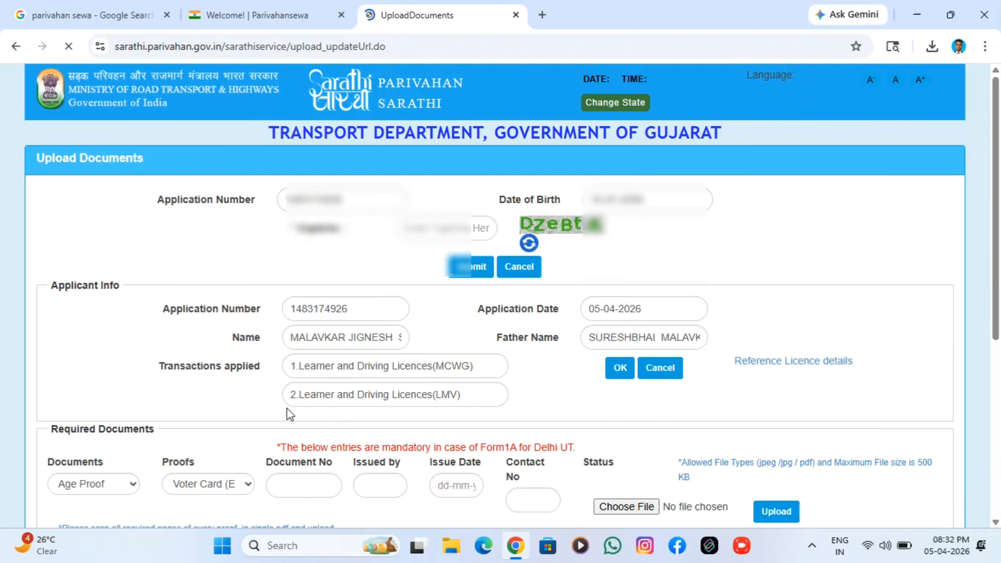
Enter the voter card number, issuer ECI, issue date 01-01-2024 and the applicant's contact number for the age proof.
left_click(290, 420)
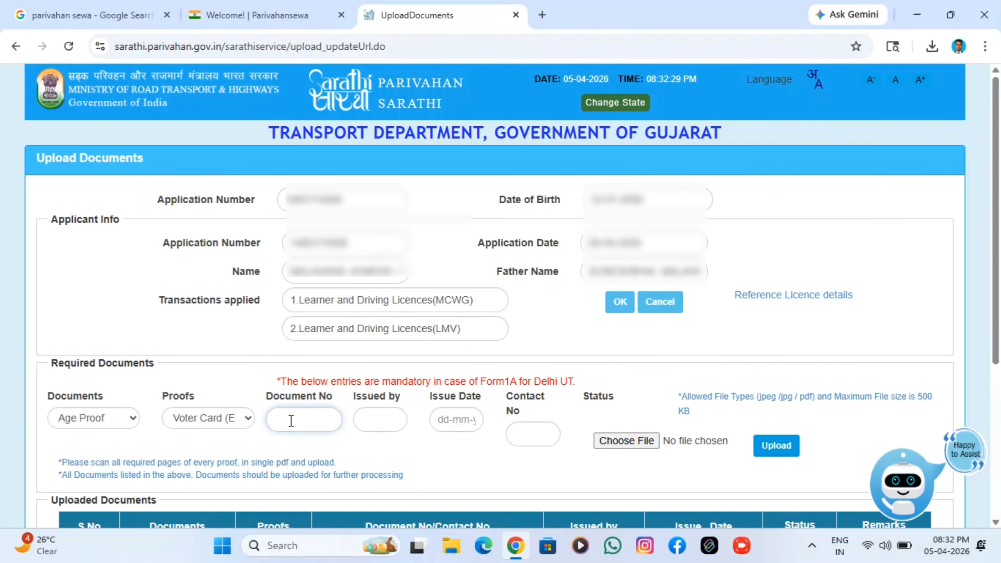
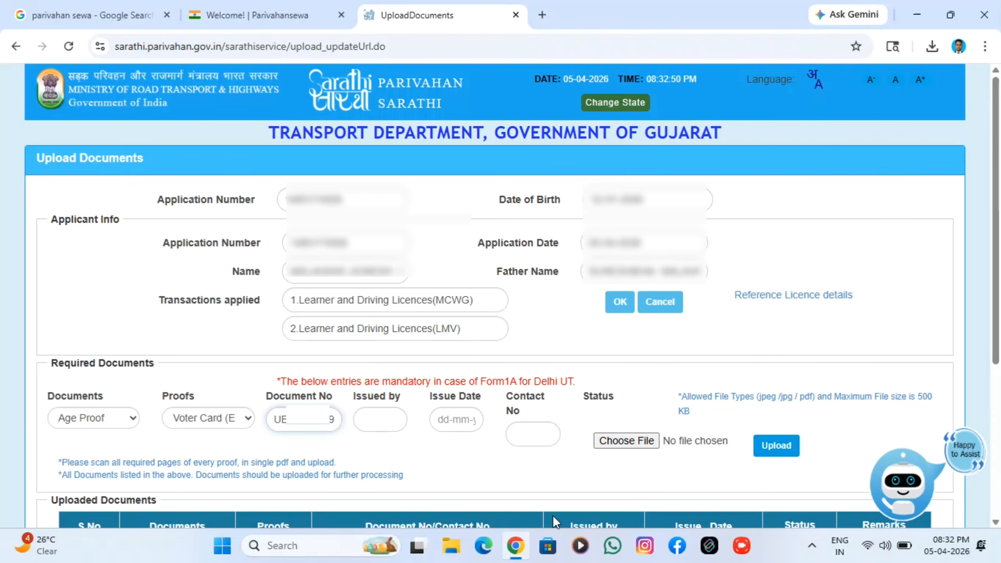
left_click(383, 418)
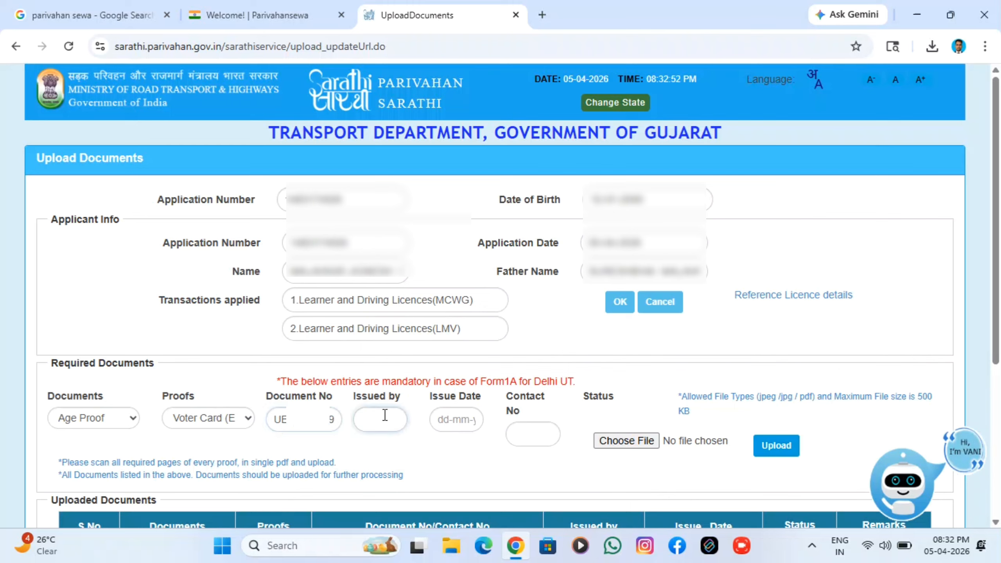
type("ECI")
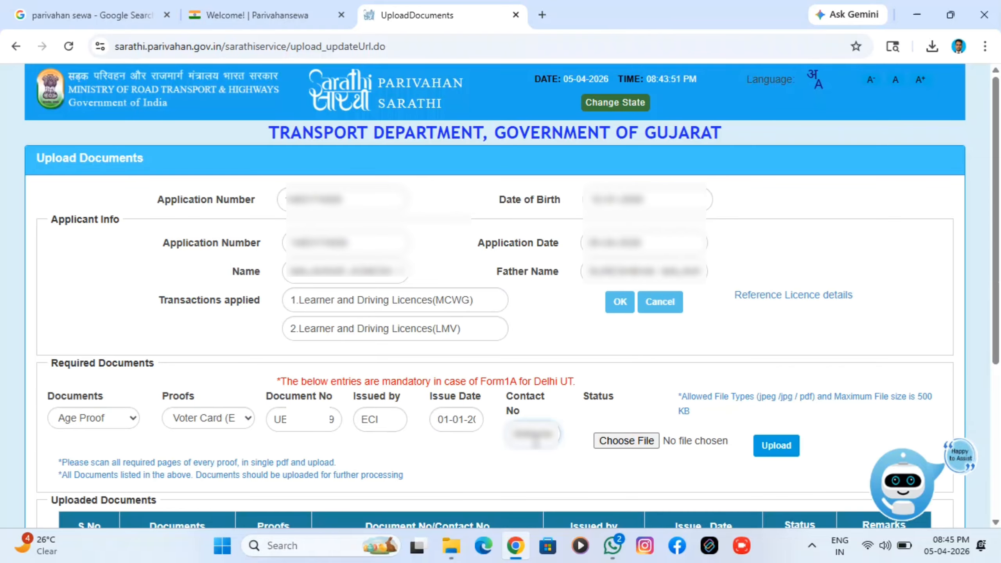
Attach the applicant's voter card image from the Desktop as age proof, upload it, and confirm the document.
left_click(613, 441)
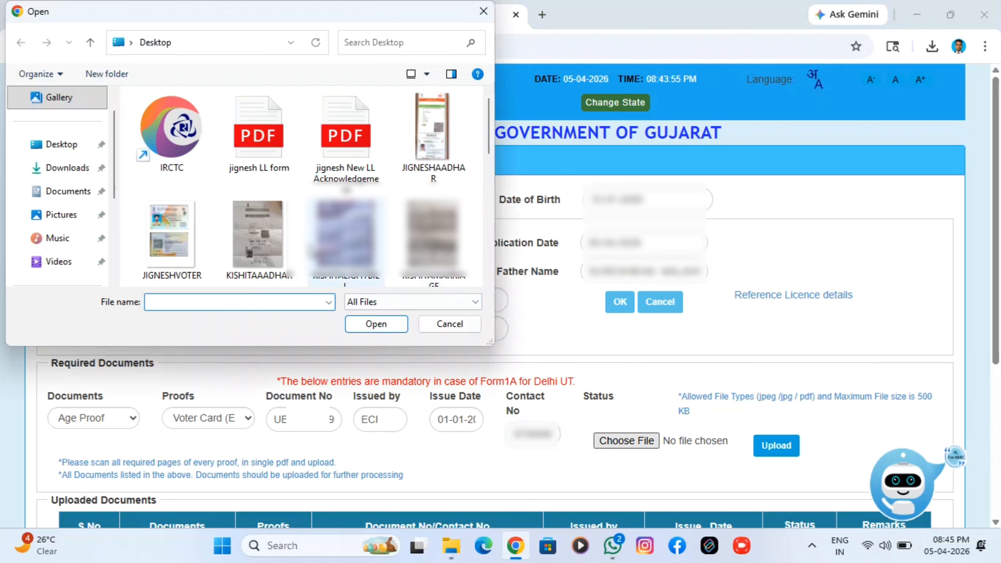
left_click(182, 241)
left_click(372, 324)
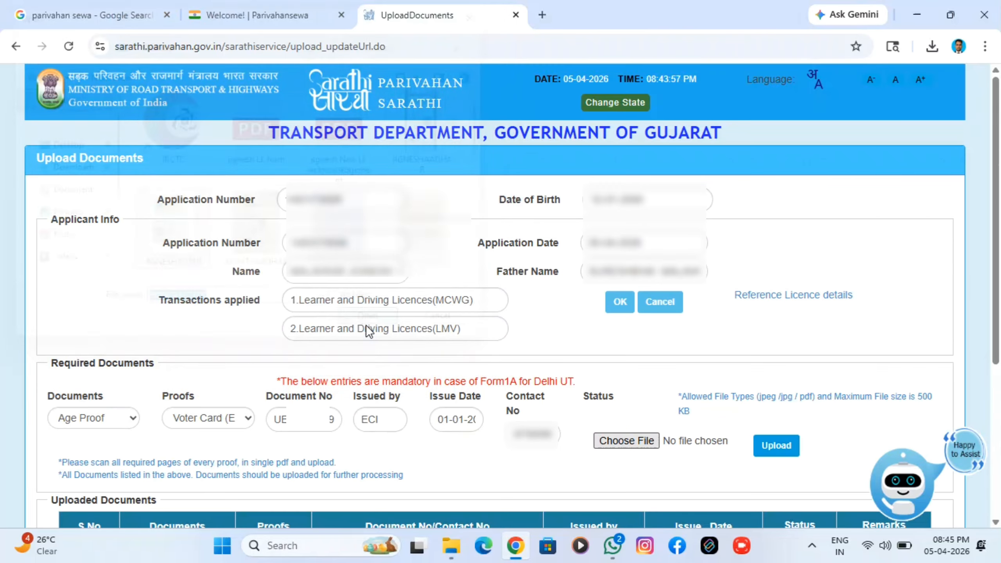
left_click(776, 445)
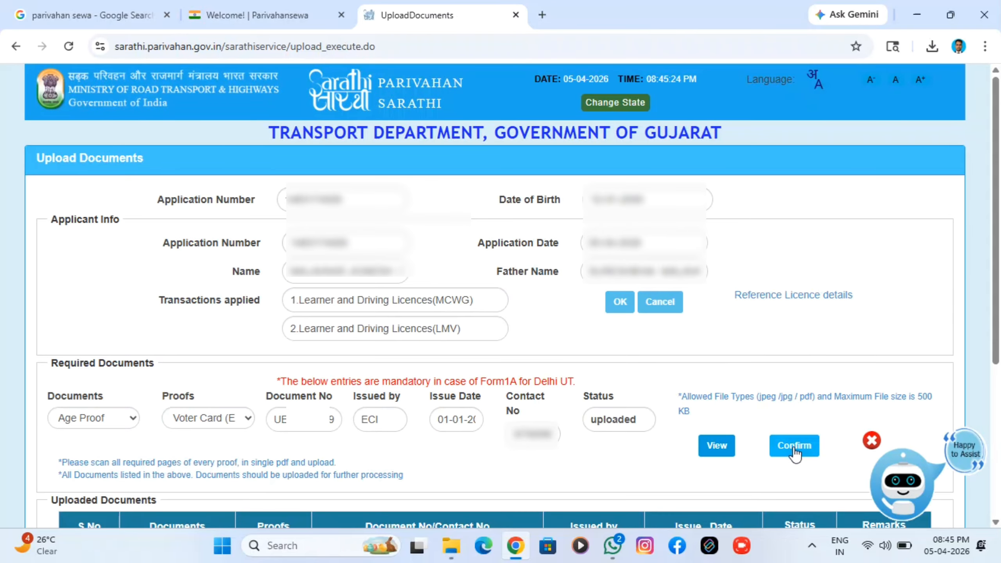
left_click(794, 449)
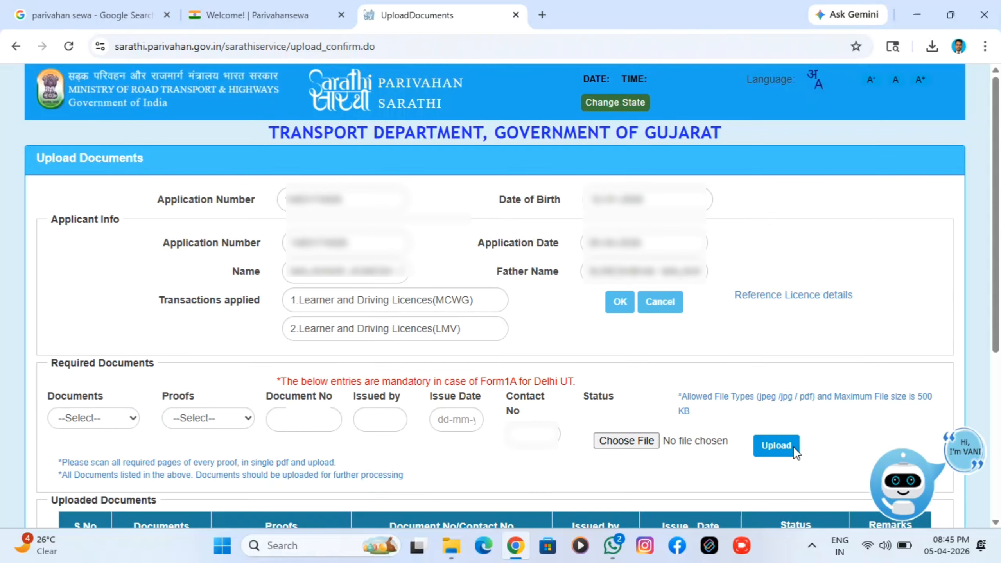
Set up Address Proof (Present) as Aadhar Card with issuer UIDAI, issue date 11-02-2014 and the applicant's contact number.
scroll(795, 450, "down", 4)
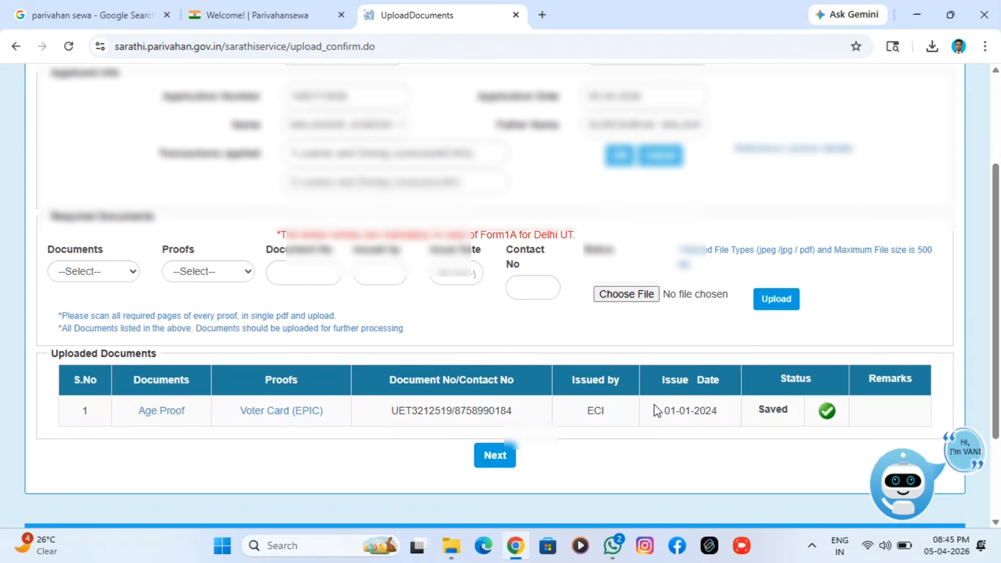
left_click(95, 269)
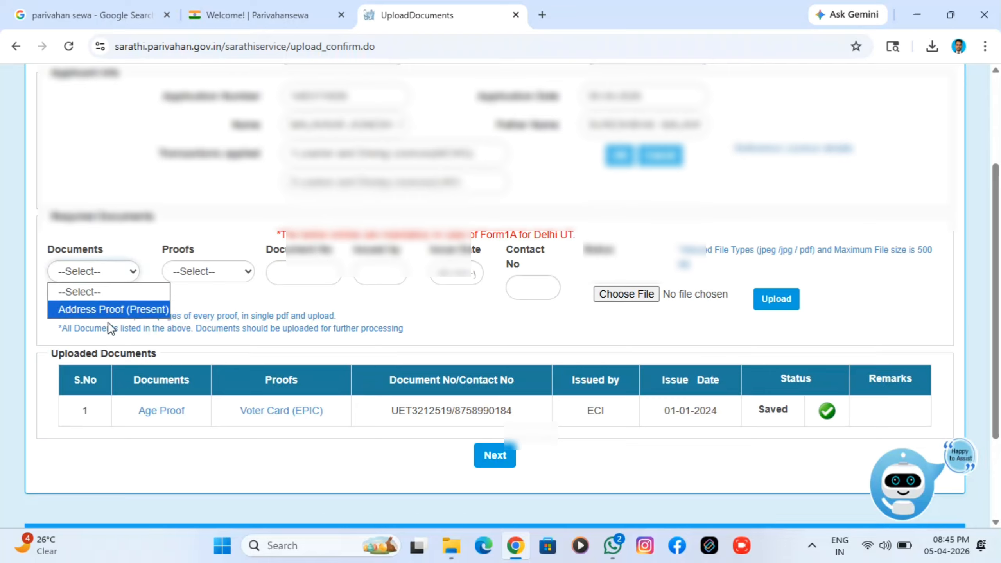
left_click(108, 310)
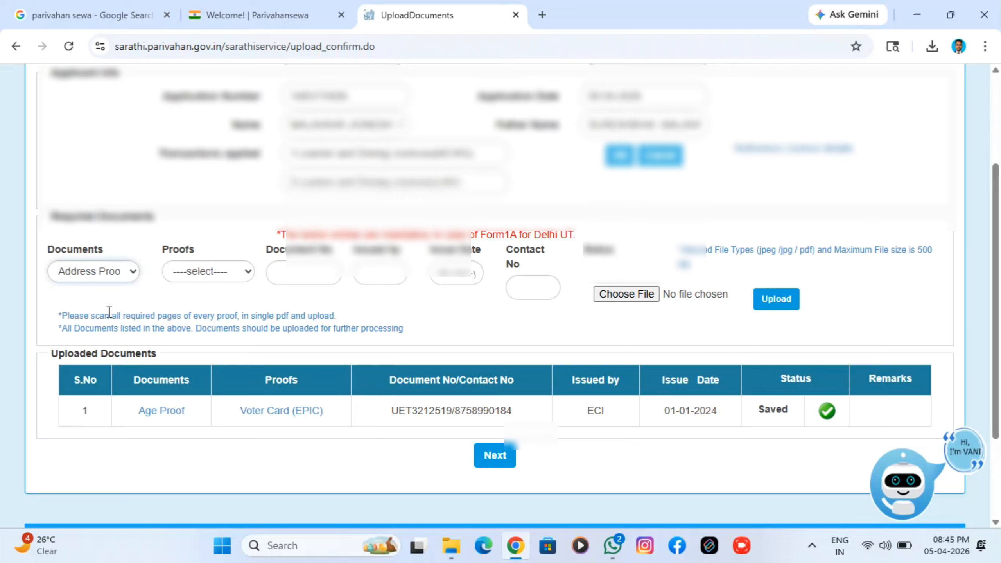
left_click(222, 273)
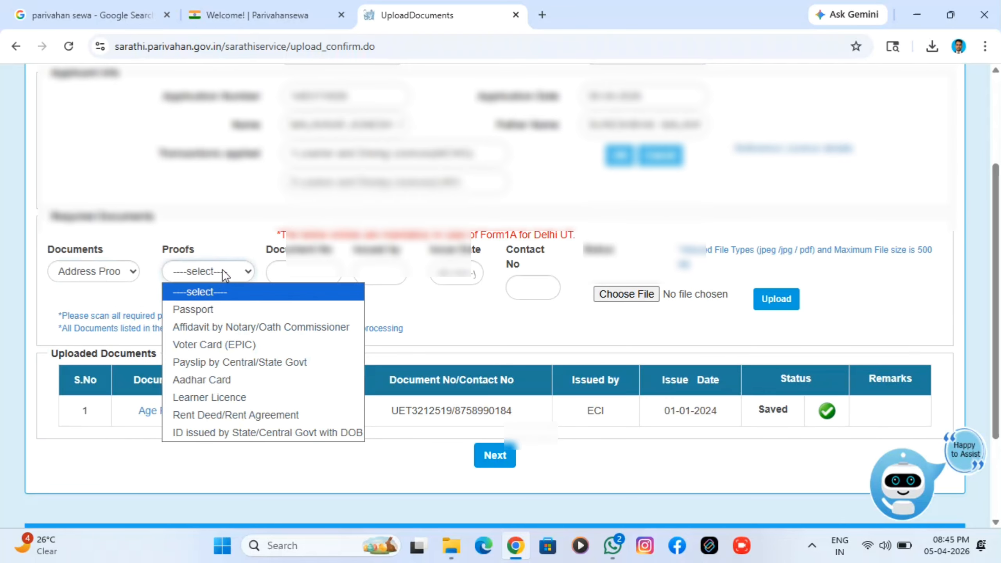
left_click(232, 381)
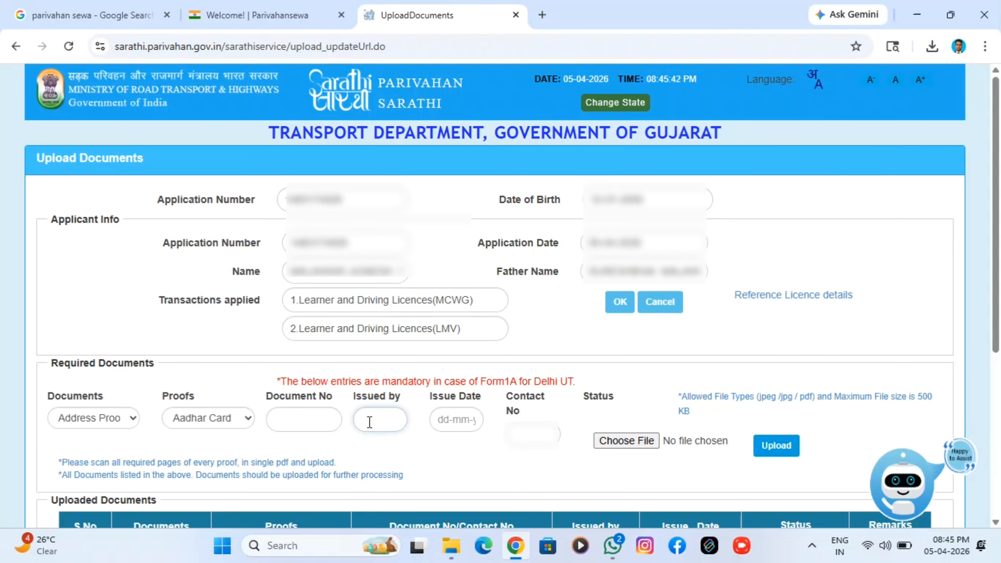
type("UIDAI")
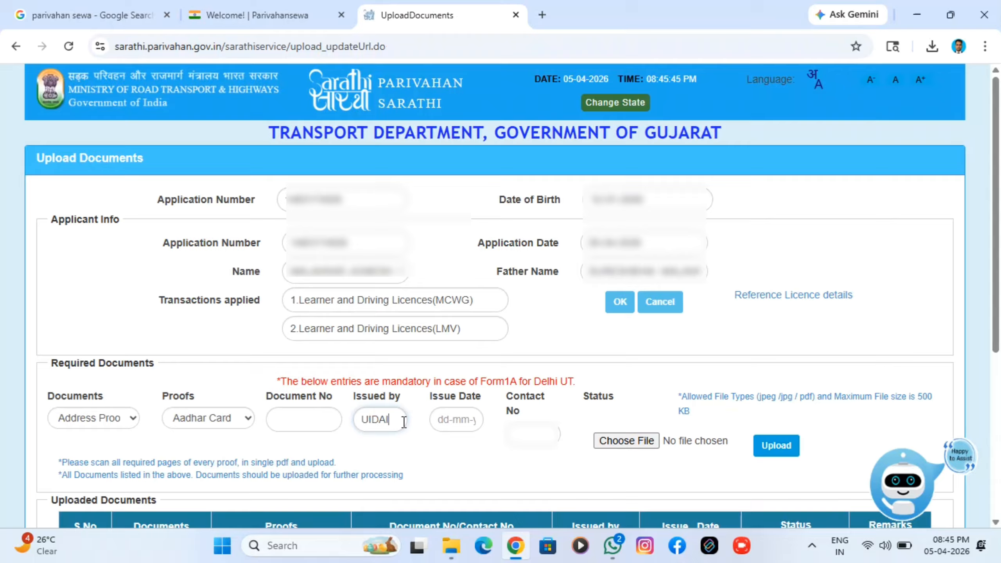
left_click(456, 420)
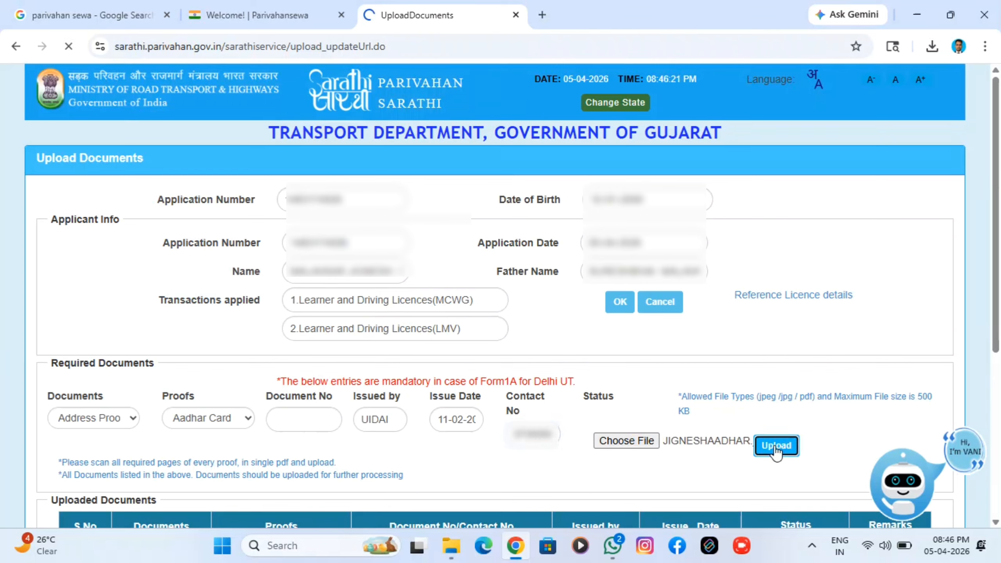
Upload the Aadhar card file as present address proof and confirm the document.
left_click(776, 447)
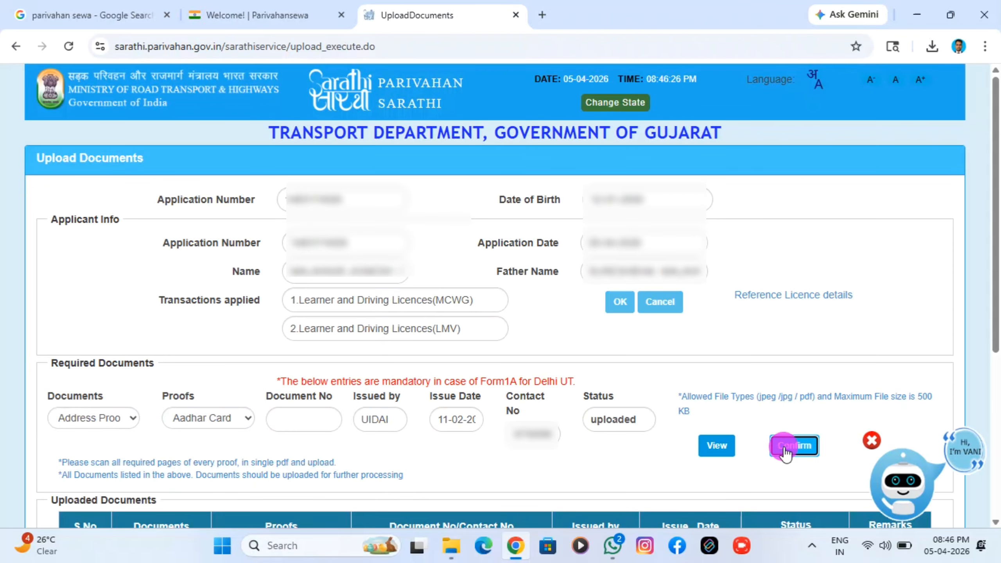
left_click(784, 446)
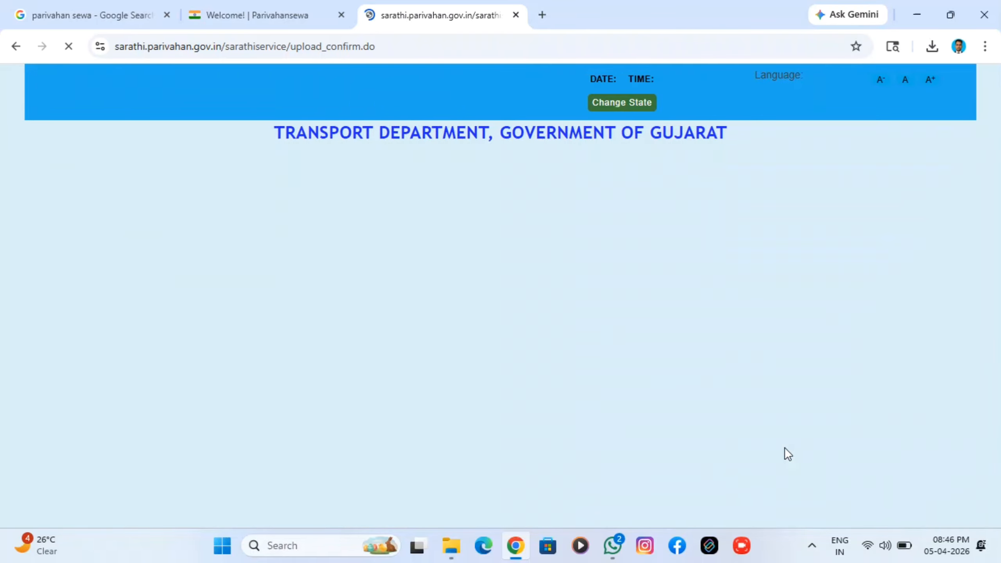
Continue from the uploaded documents list to the application status page and submit the displayed captcha.
scroll(626, 454, "down", 1)
scroll(626, 454, "down", 5)
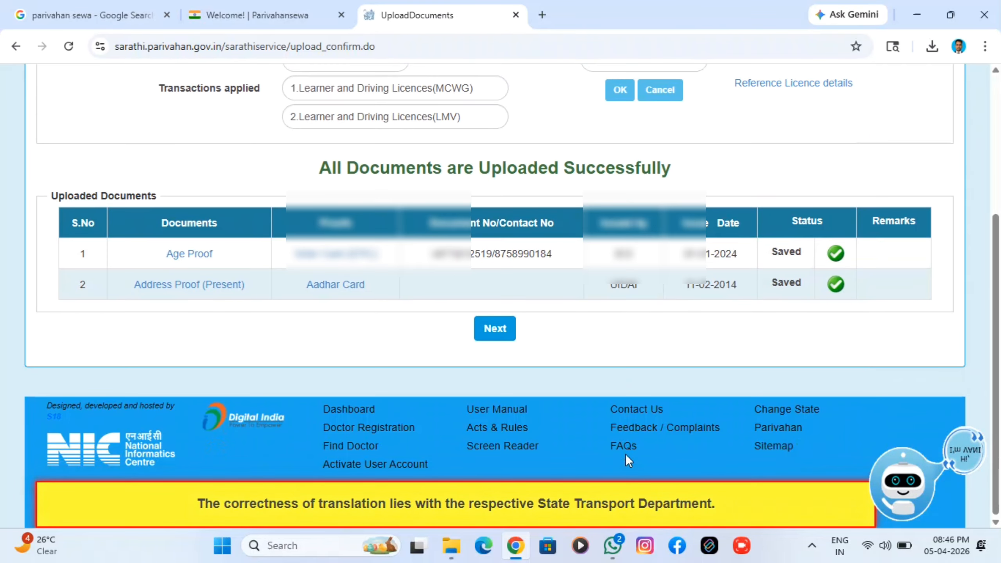
left_click(494, 329)
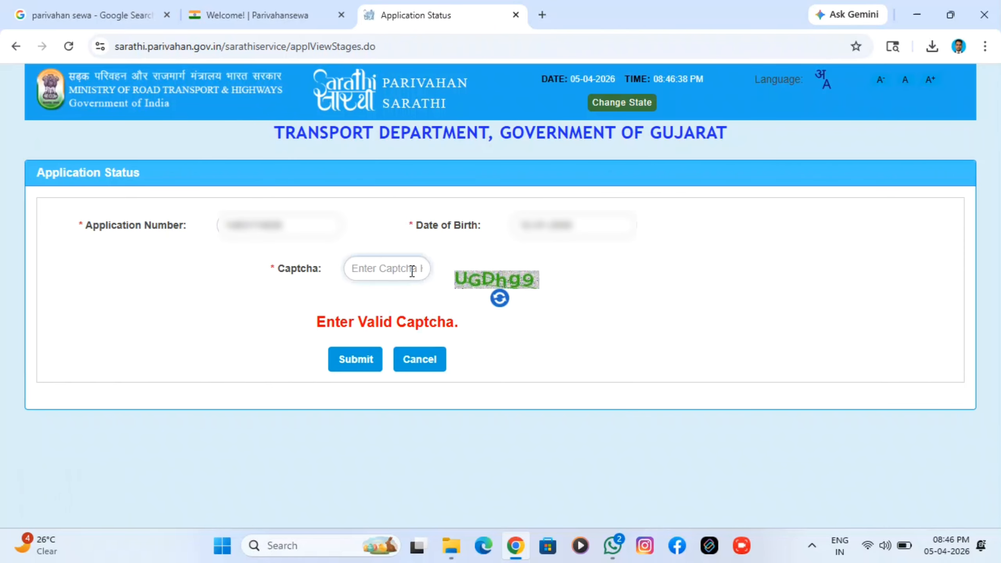
type("UGDhg9")
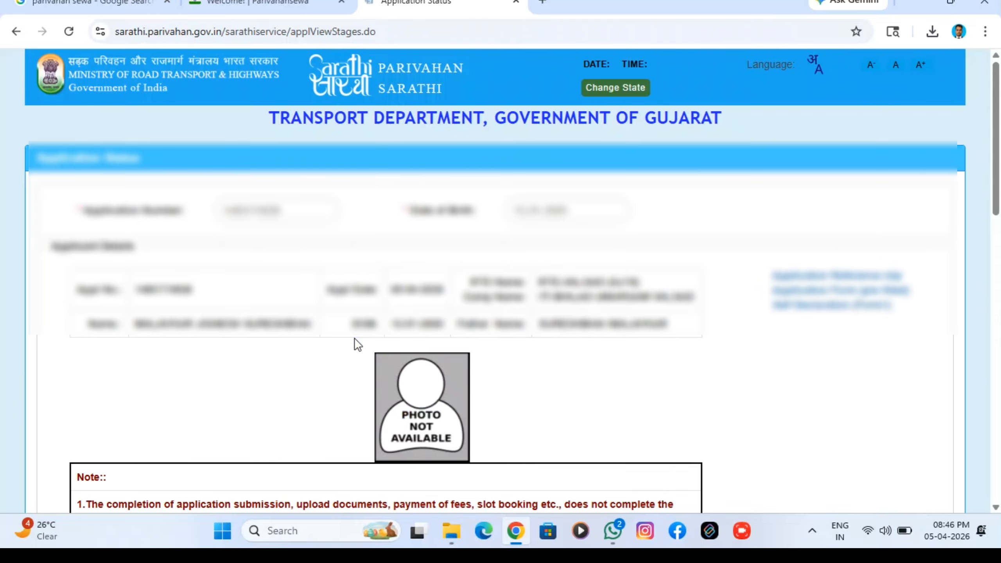
Proceed from the application's pending stages to the Upload Photo and Signature stage.
scroll(413, 363, "down", 1)
scroll(414, 363, "down", 10)
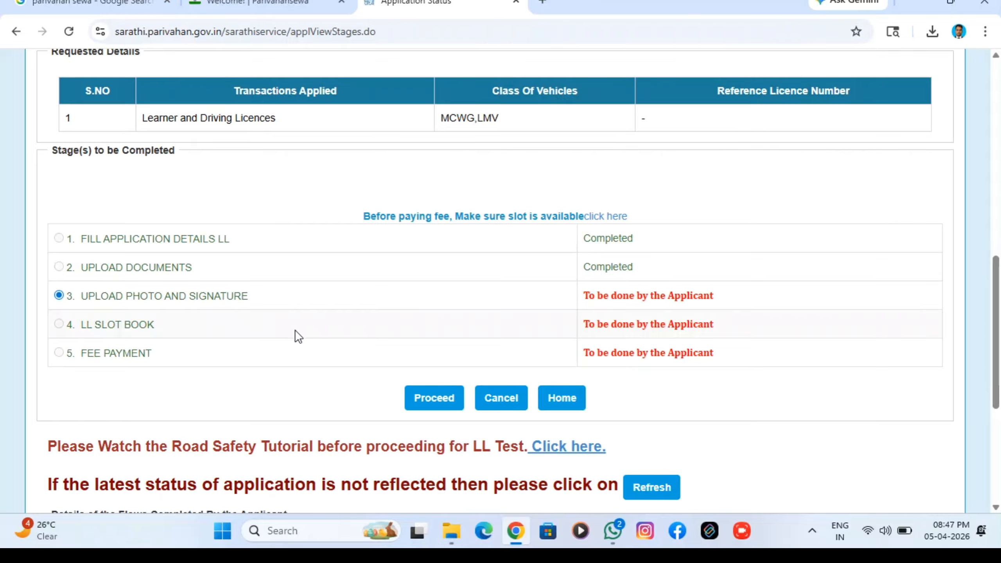
left_click(421, 402)
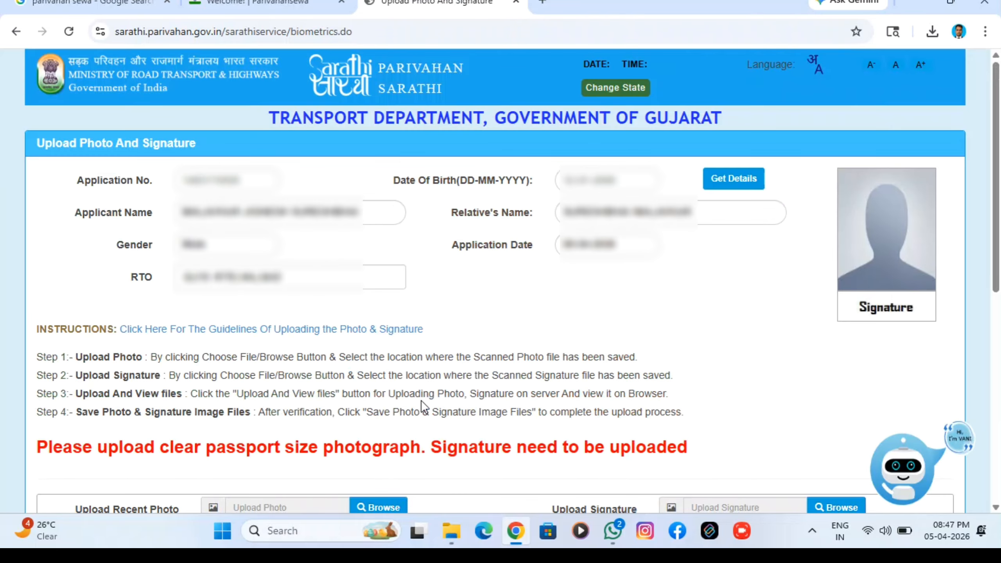
Attach the applicant's photo JPEG from the Desktop as the recent photo.
scroll(421, 401, "down", 8)
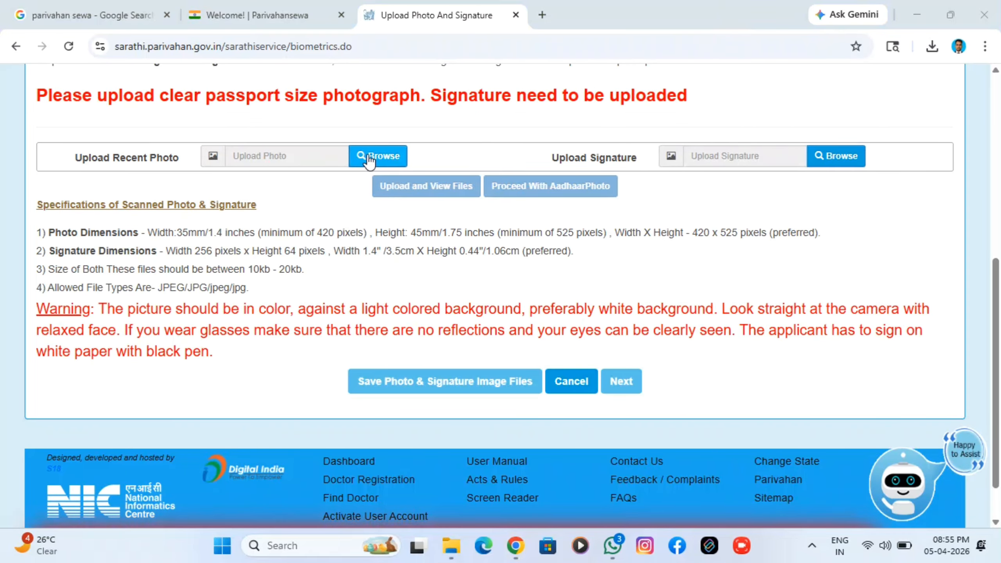
left_click(369, 156)
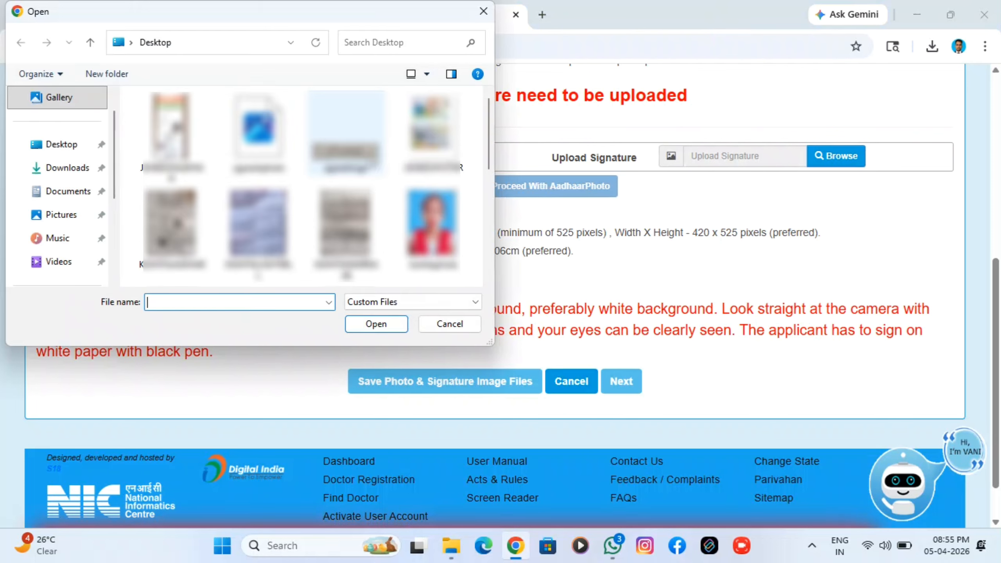
left_click(264, 157)
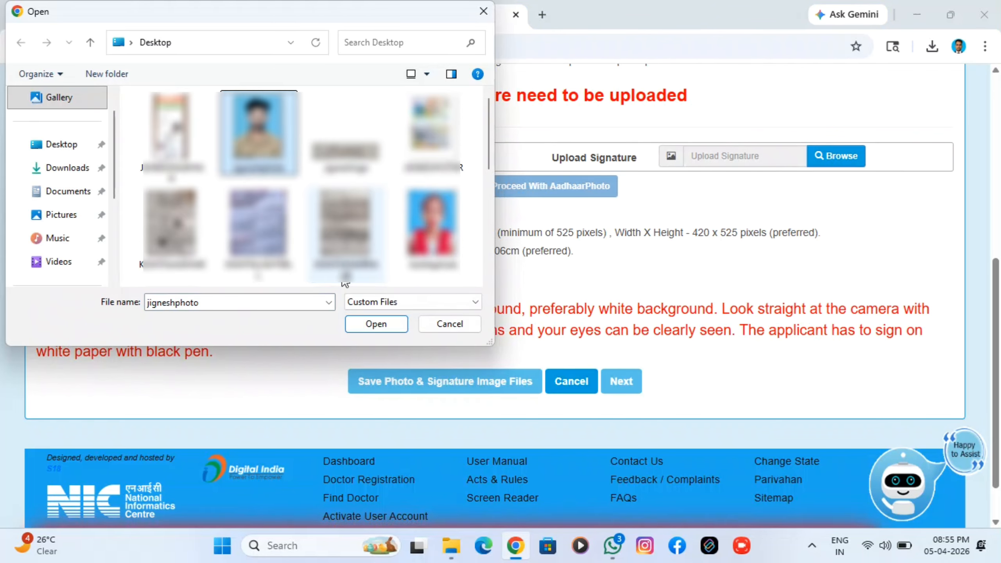
left_click(377, 325)
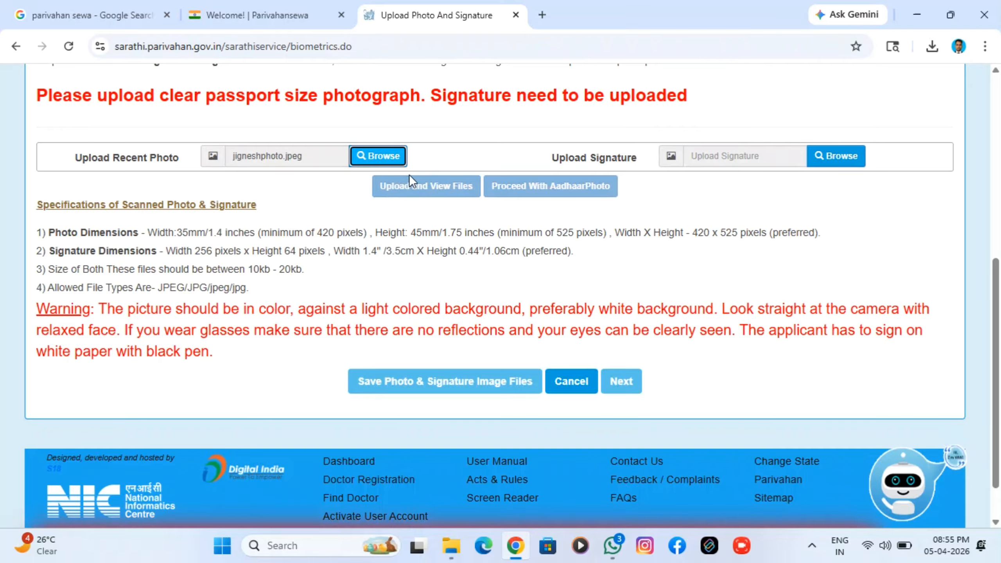
Attach the applicant's signature JPEG from the Desktop, and upload both image files for viewing.
left_click(831, 160)
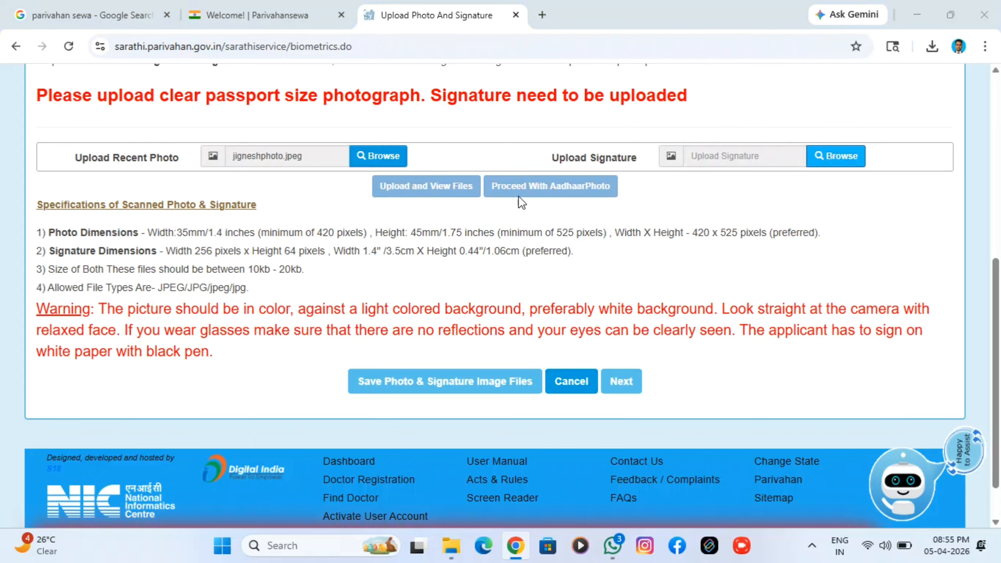
left_click(346, 134)
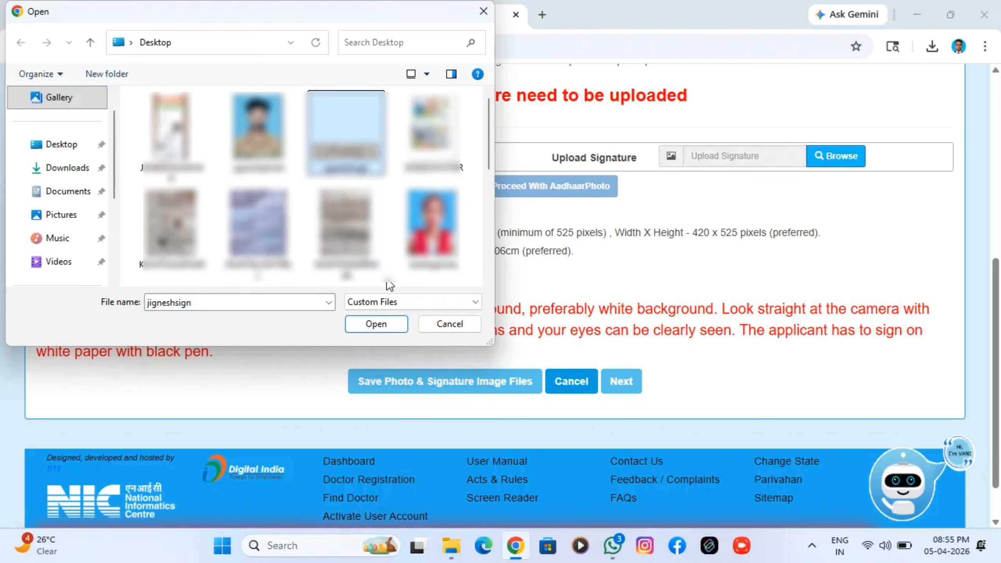
left_click(375, 324)
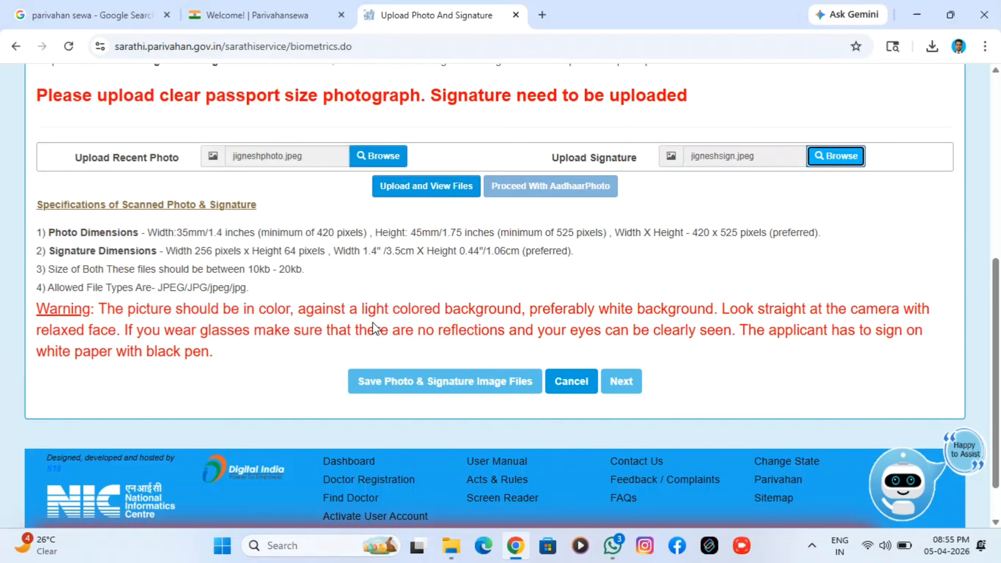
left_click(430, 190)
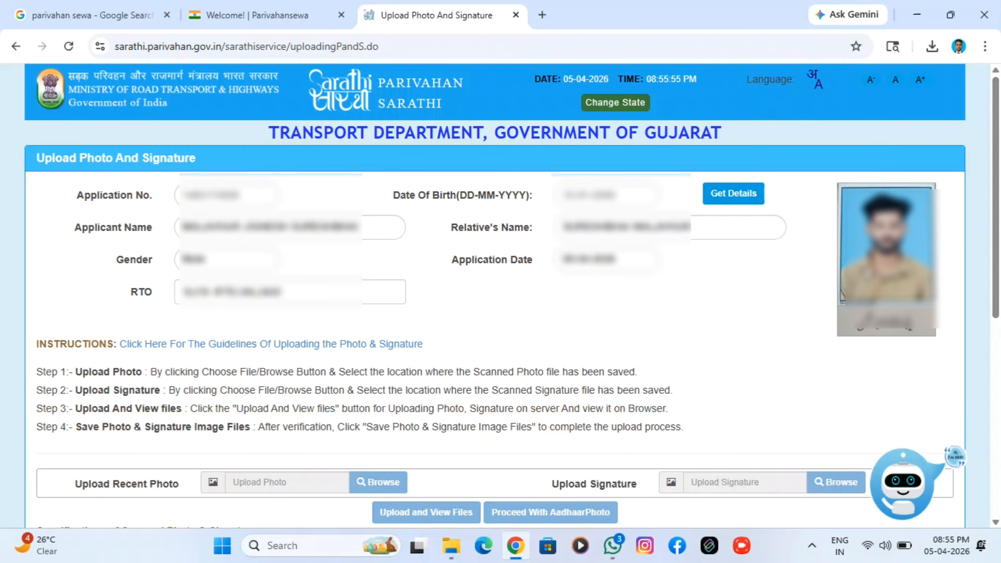
Save the uploaded photo and signature image files to the application.
scroll(695, 385, "down", 7)
scroll(695, 385, "down", 1)
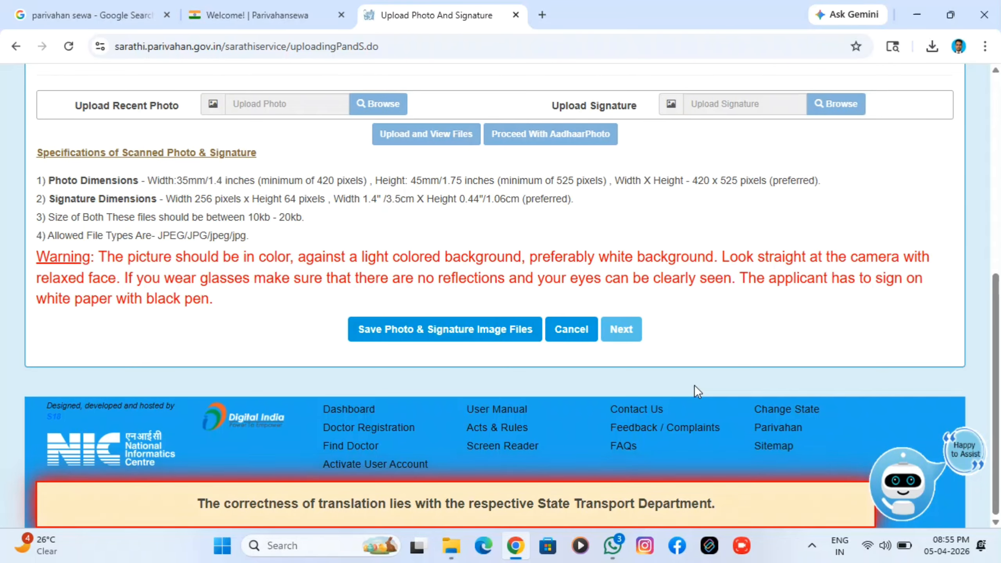